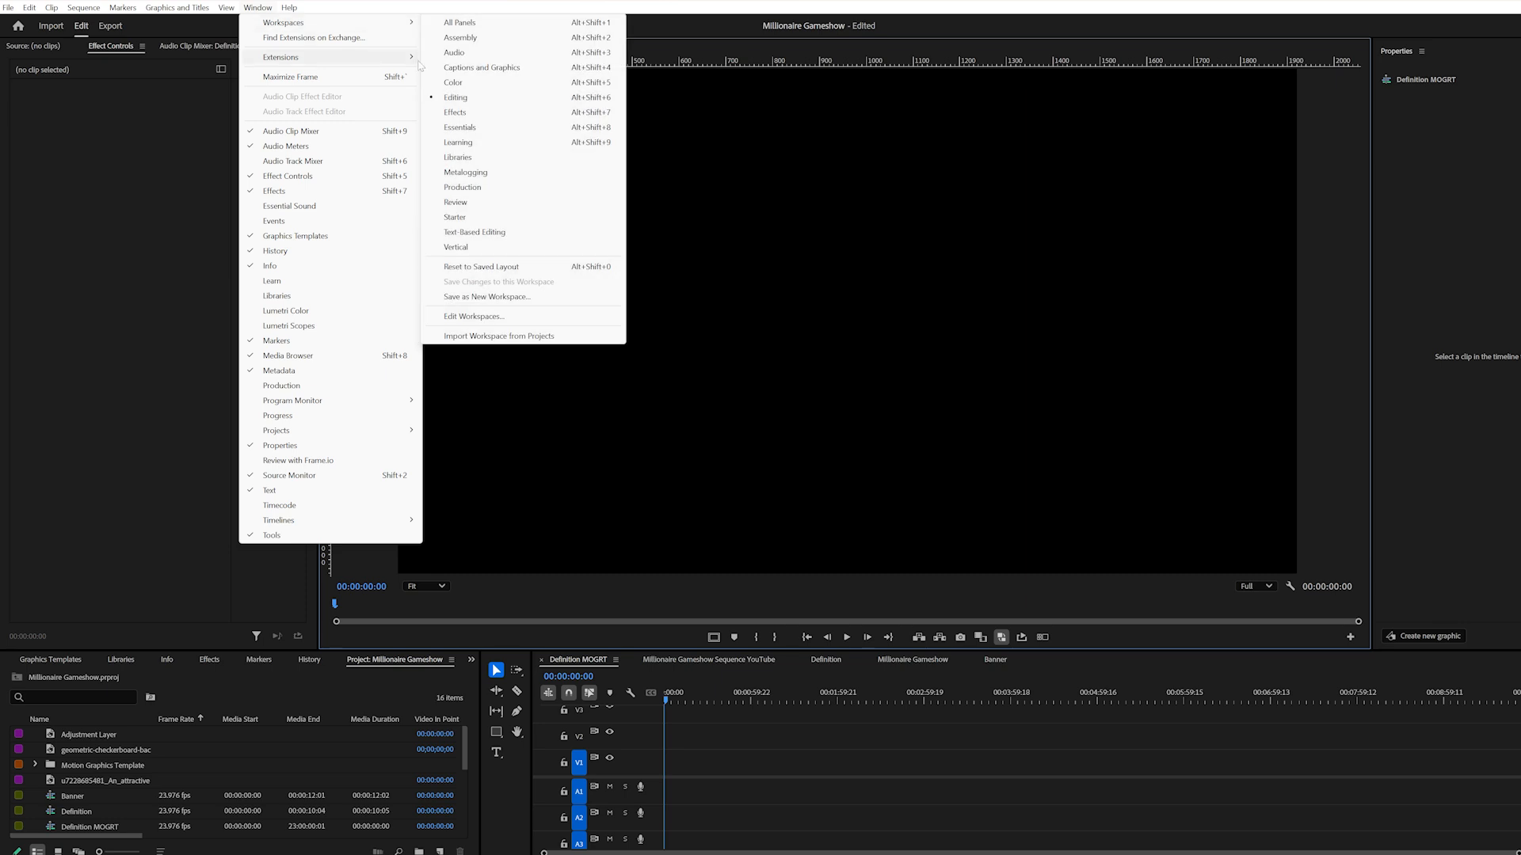
# - Bring up the graphics templates and choose the Definition Character Fade In file for installation, declining to overwrite the existing template
pyautogui.click(515, 79)
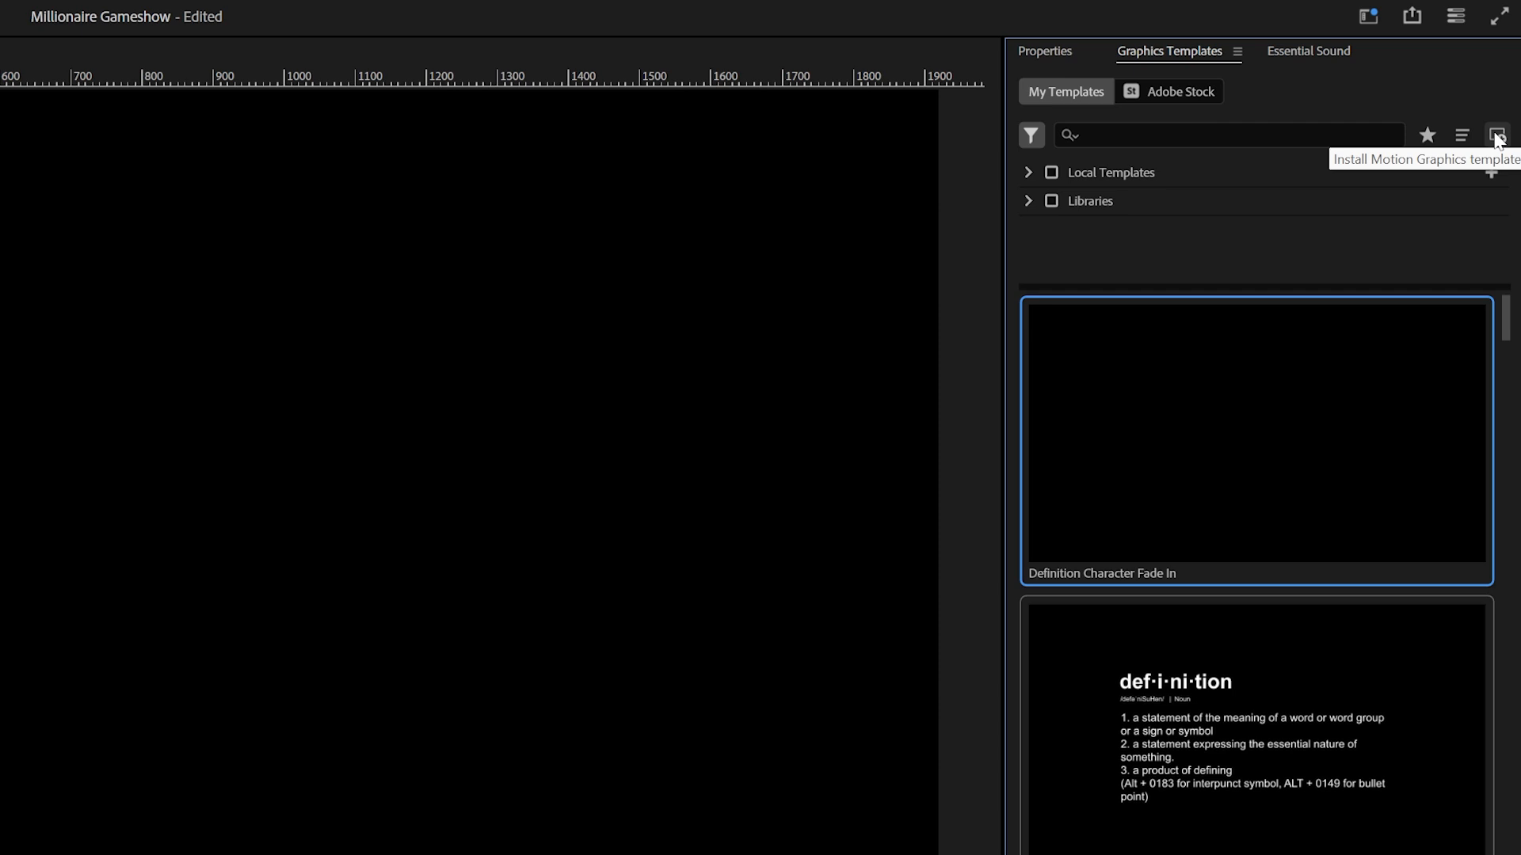
pyautogui.click(1497, 136)
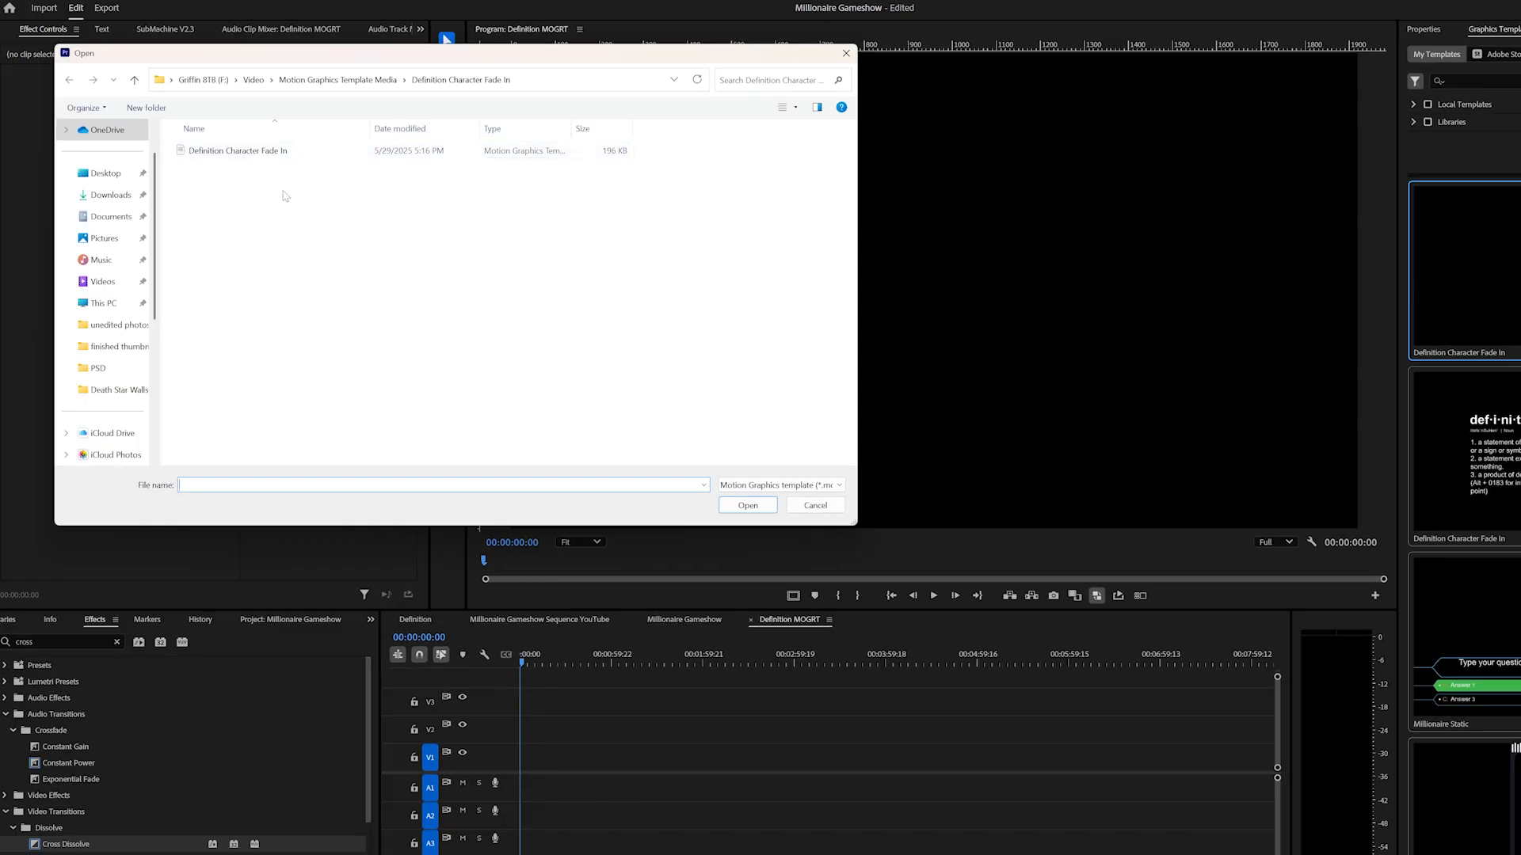
pyautogui.click(240, 152)
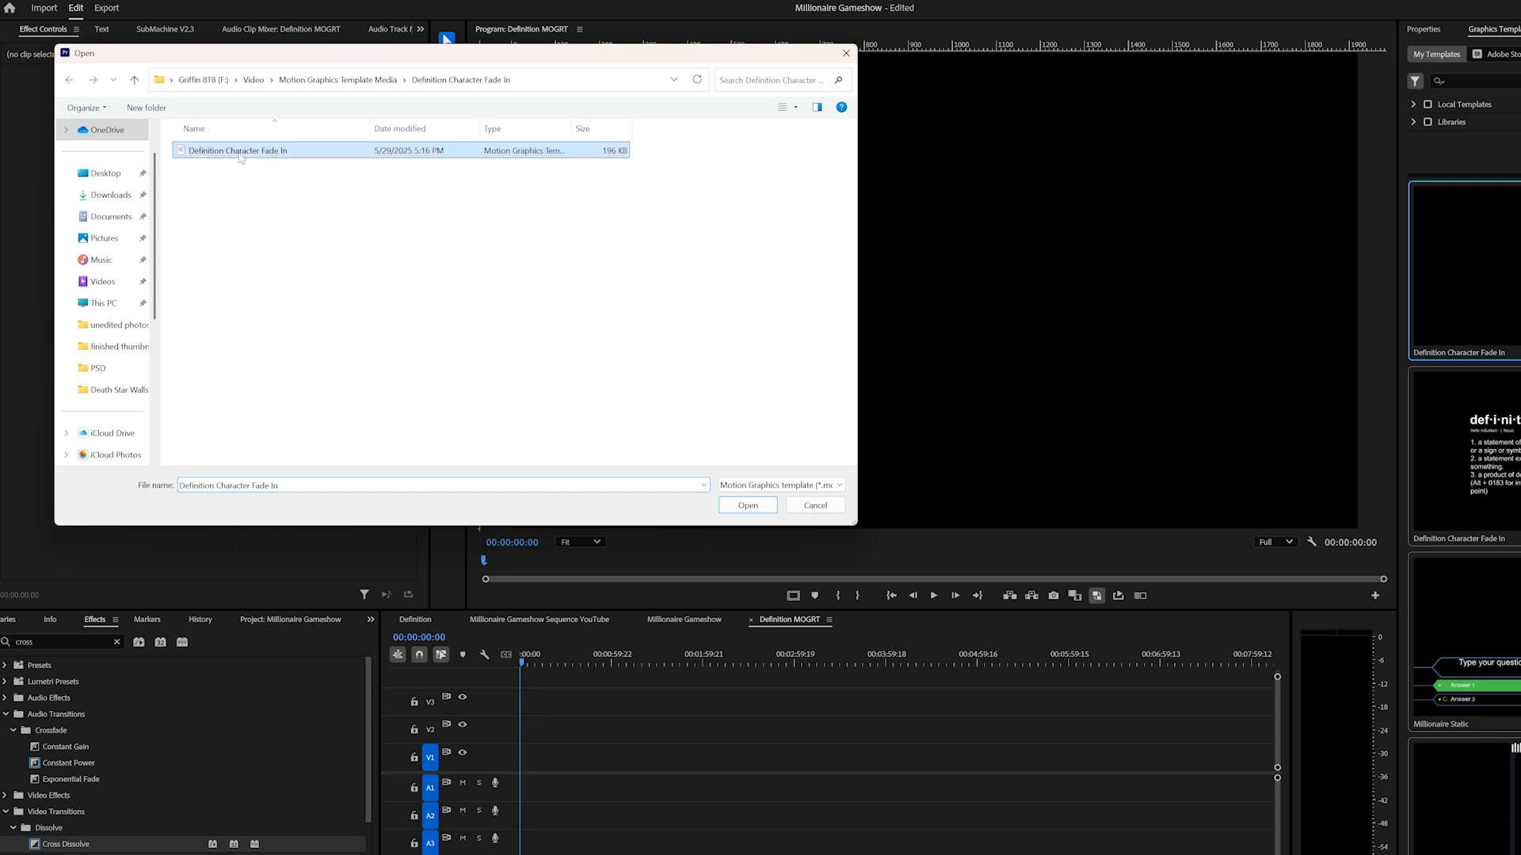
pyautogui.click(748, 506)
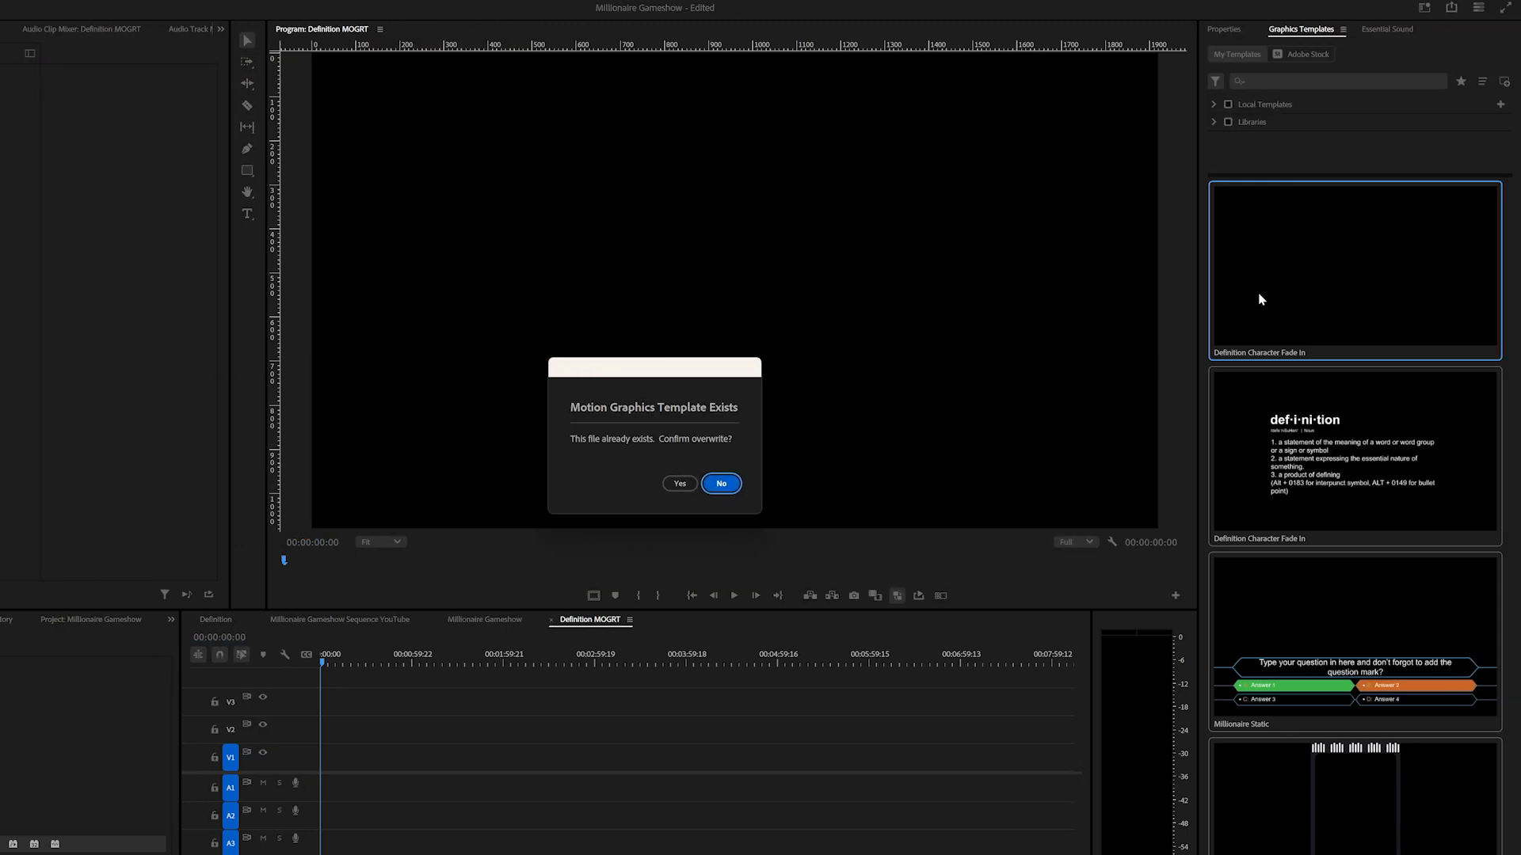
pyautogui.click(721, 483)
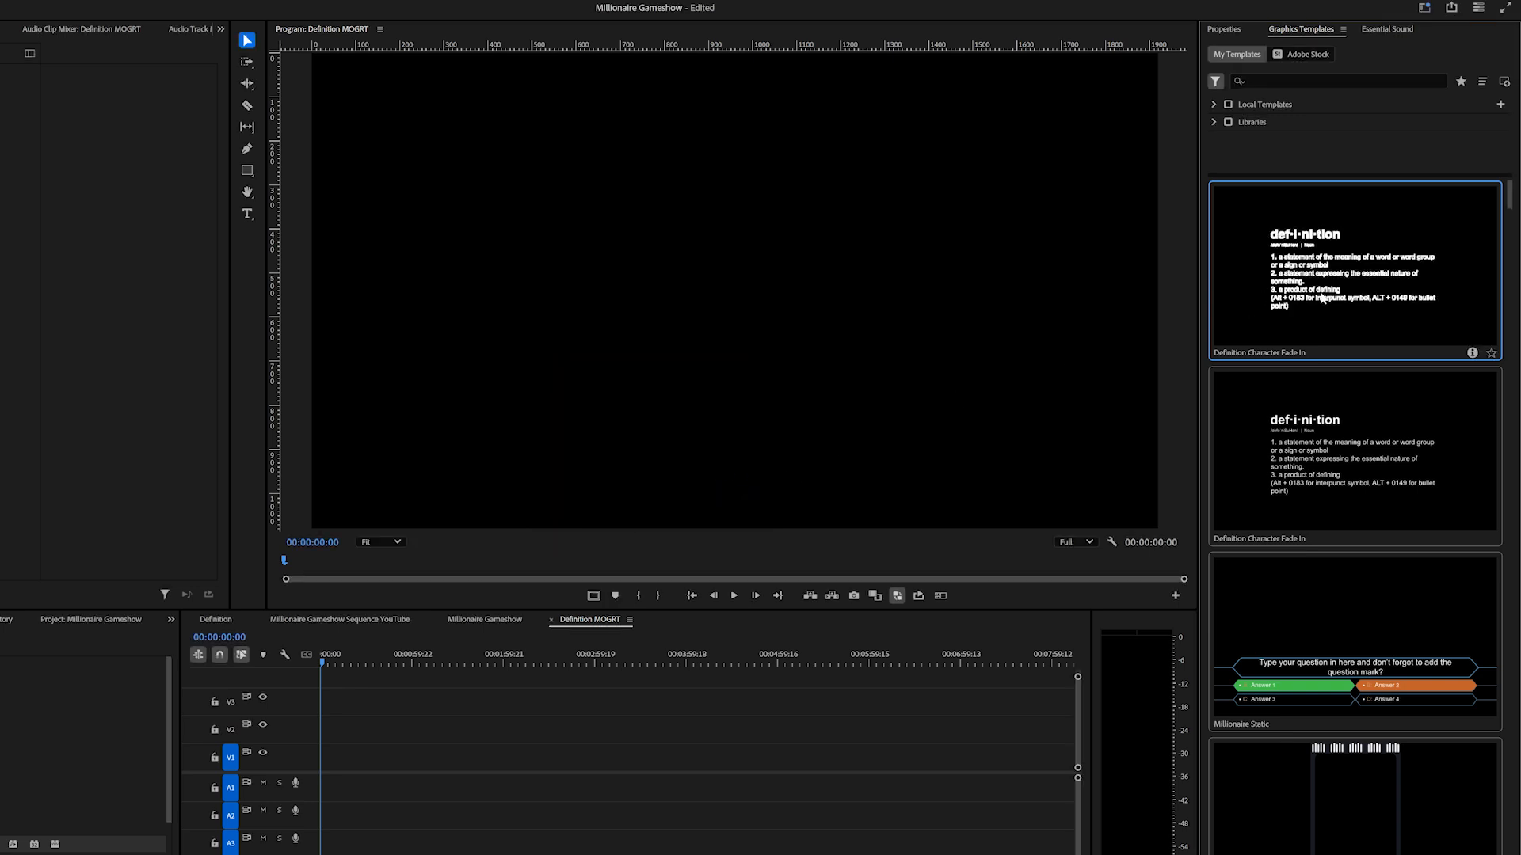
# - Place the Definition Character Fade In template at the start of video track V1
pyautogui.moveTo(1396, 262); pyautogui.dragTo(325, 760)
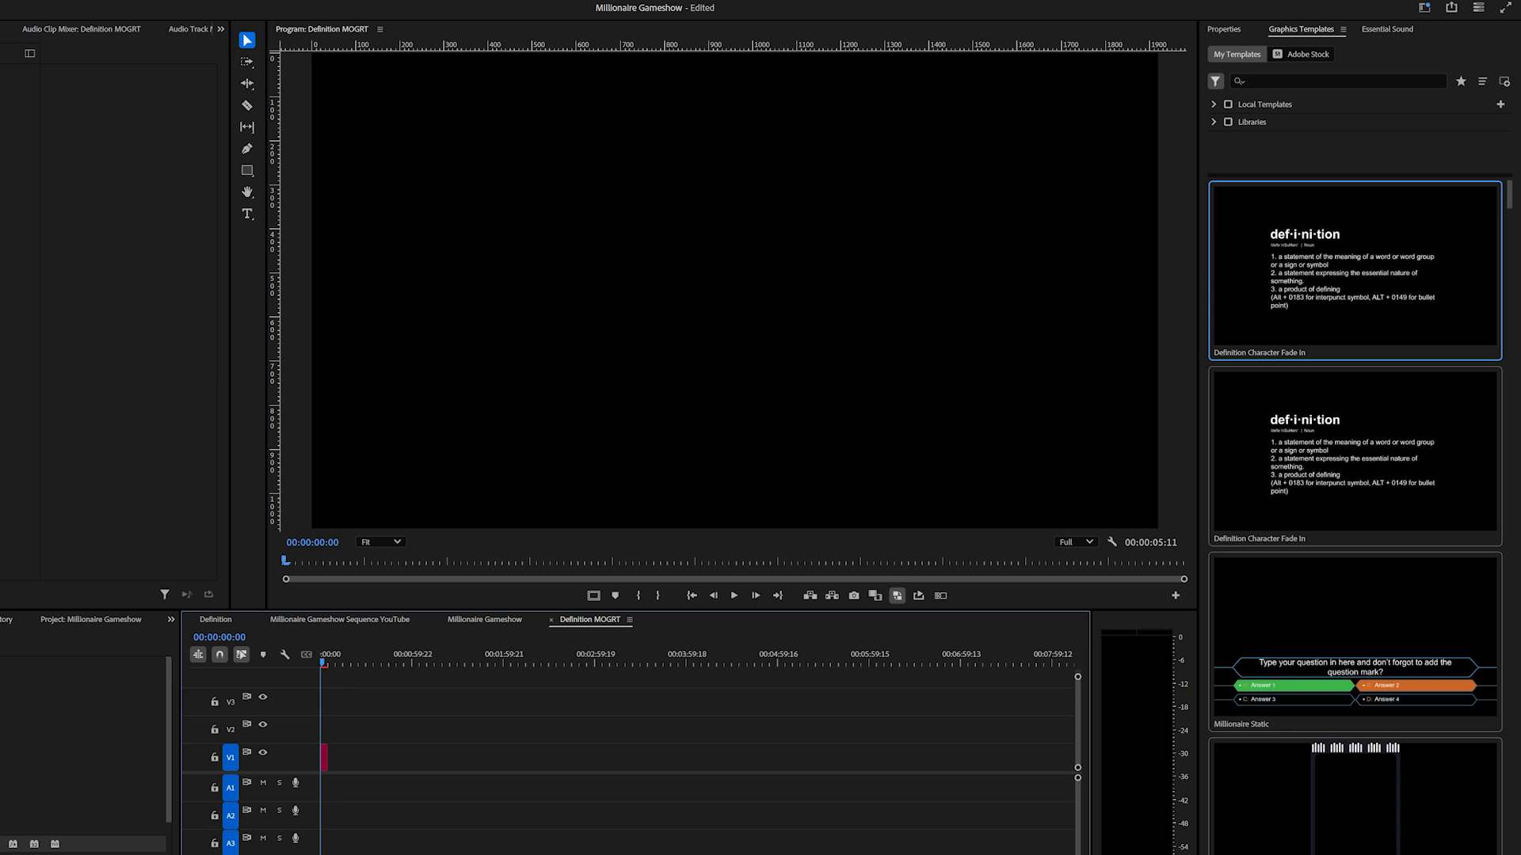
pyautogui.press('=')
pyautogui.press('=')
pyautogui.press('=')
pyautogui.press('=')
pyautogui.press('=')
pyautogui.press('=')
pyautogui.press('=')
pyautogui.press('=')
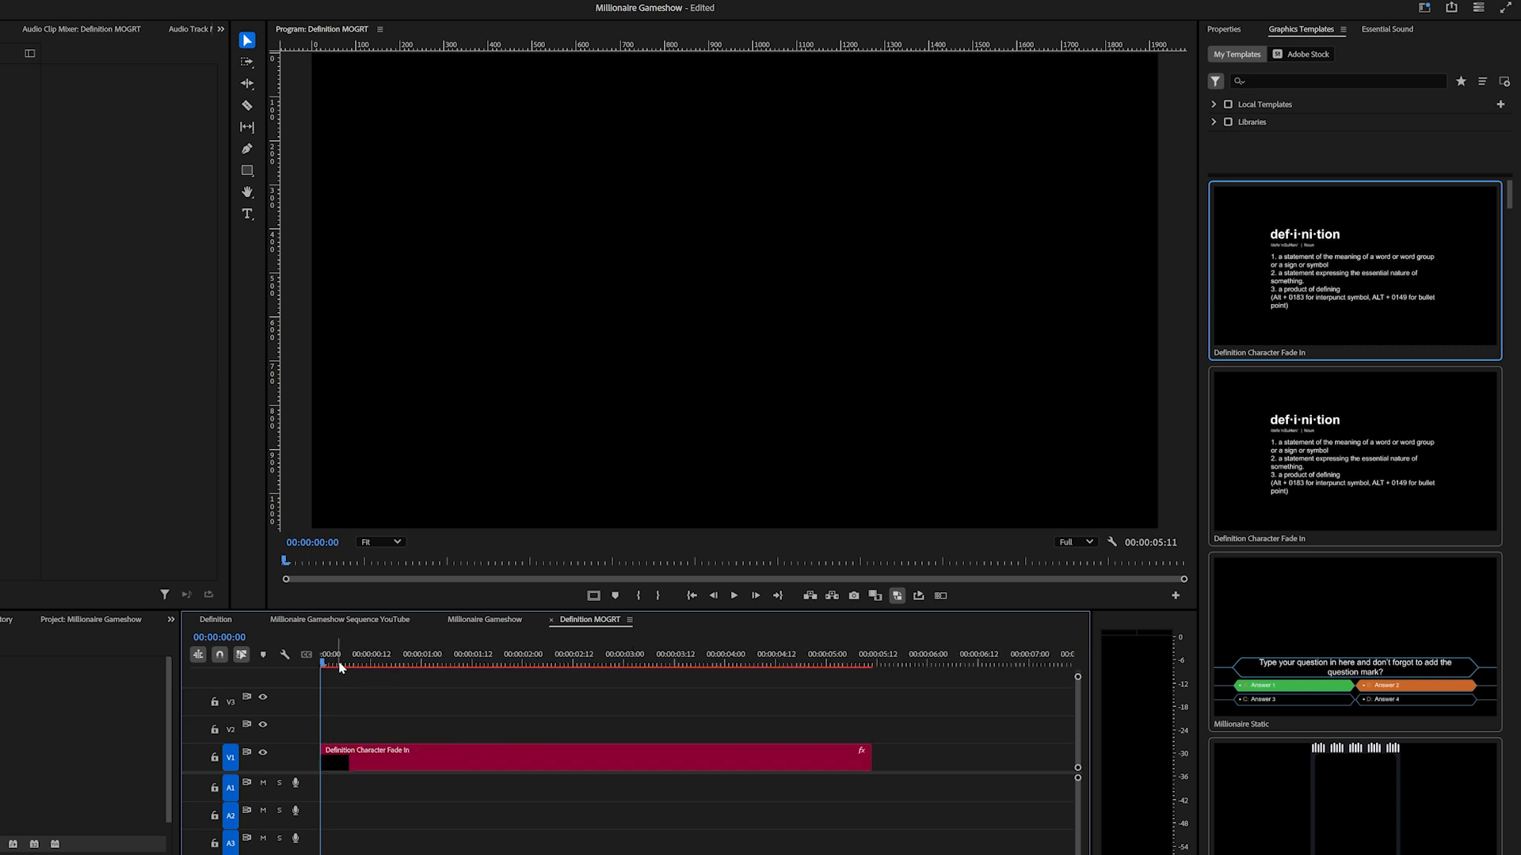
# - Preview the title clip's fade-in and fade-out animation from its beginning to near its end
pyautogui.press('d')
pyautogui.press('space')
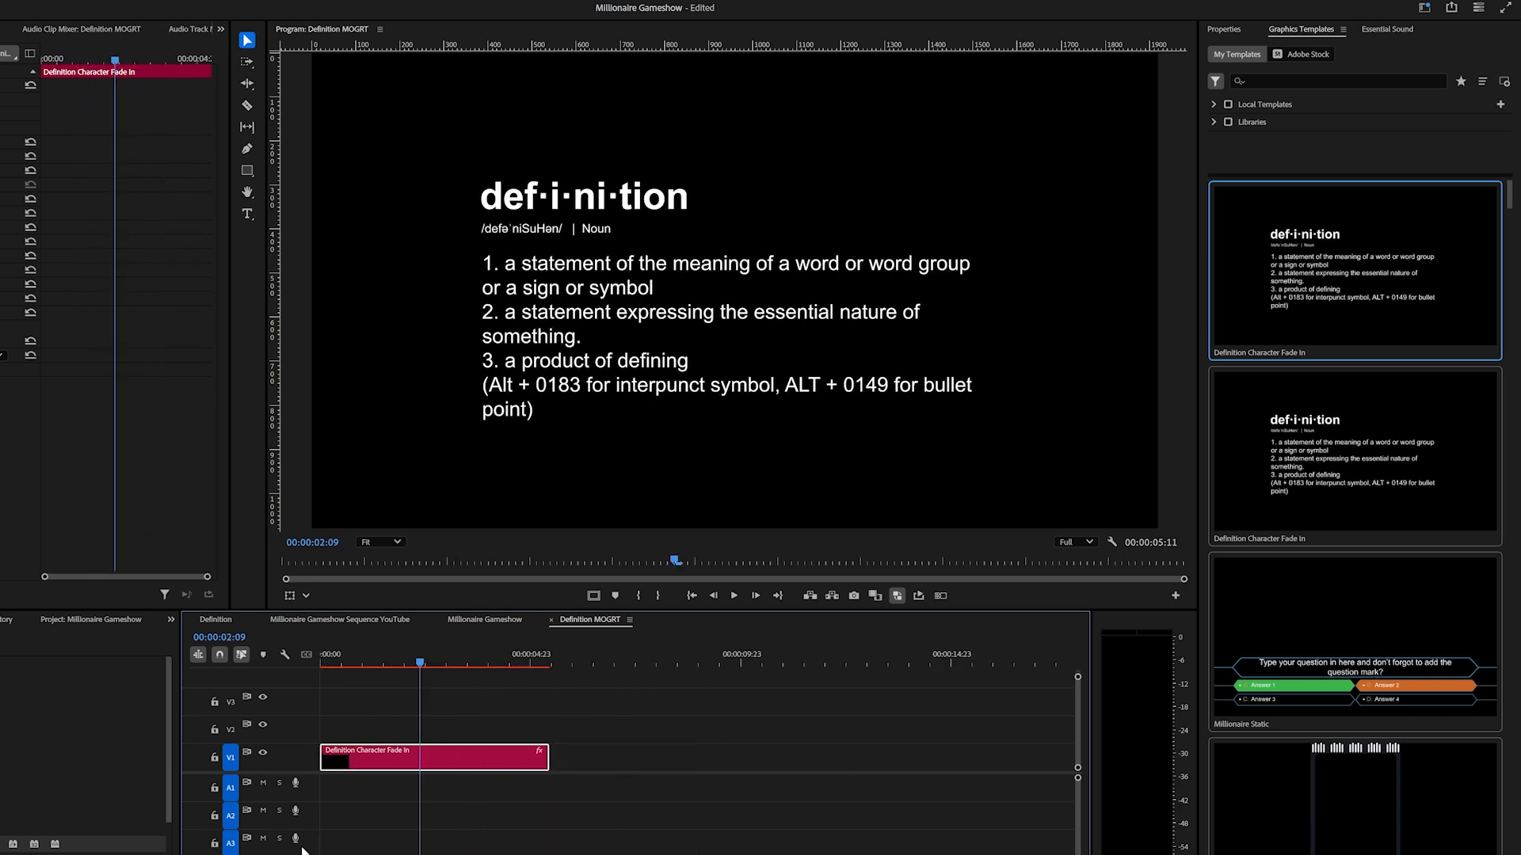
pyautogui.moveTo(323, 661); pyautogui.dragTo(535, 662)
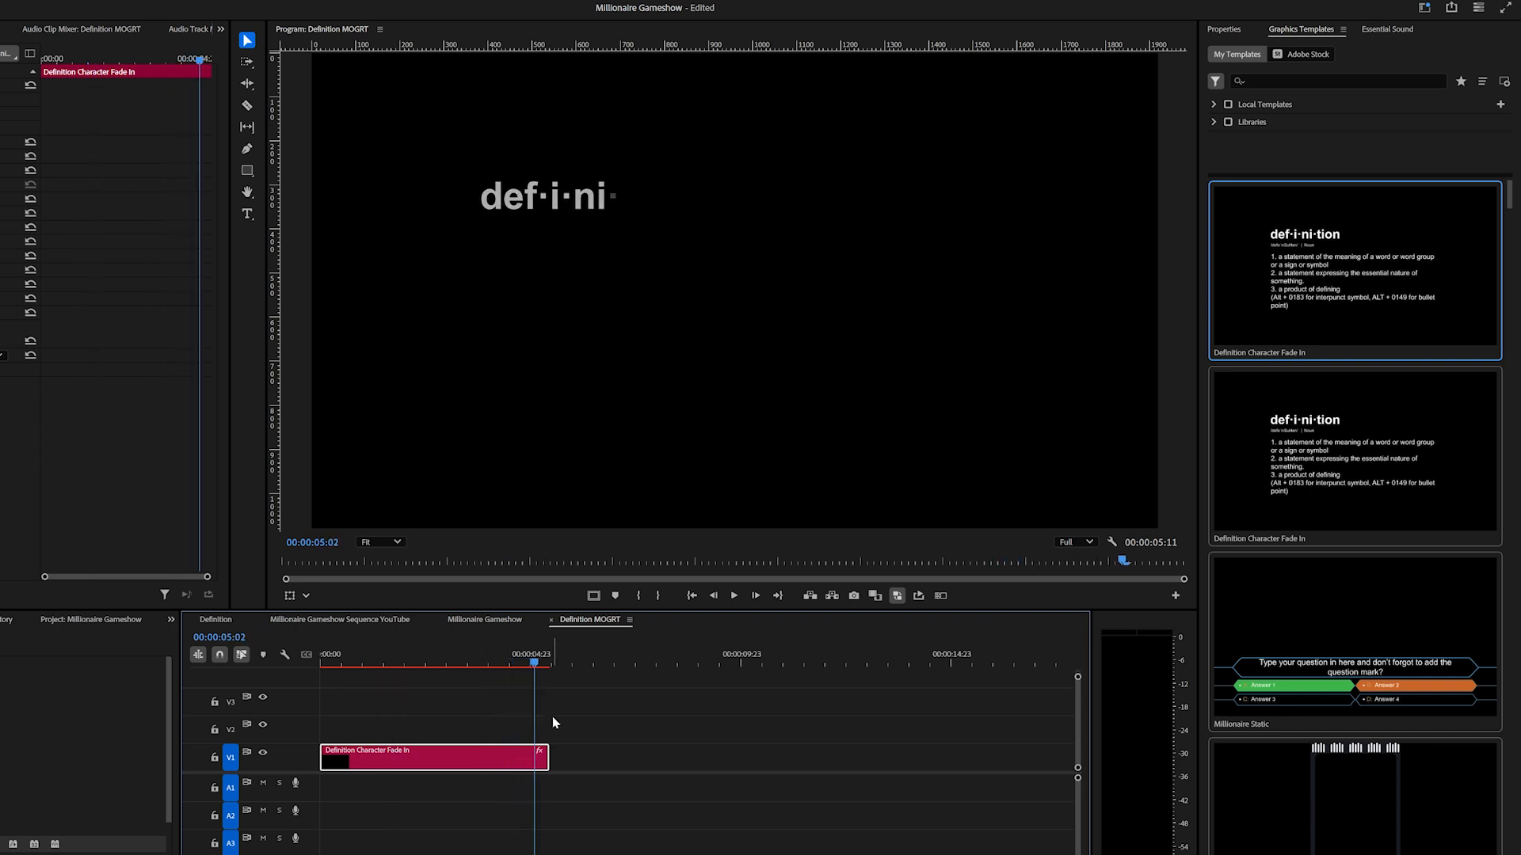
# - Extend the title clip's end to about 00:00:13:23 and scrub through its fade animation
pyautogui.moveTo(547, 759); pyautogui.dragTo(916, 758)
pyautogui.moveTo(435, 662); pyautogui.dragTo(895, 700)
pyautogui.click(338, 665)
pyautogui.moveTo(339, 672); pyautogui.dragTo(446, 690)
# - Move the title clip to V2 and place the geometric checkerboard image beneath it on V1, scaled to 242%
pyautogui.moveTo(431, 758); pyautogui.dragTo(423, 738)
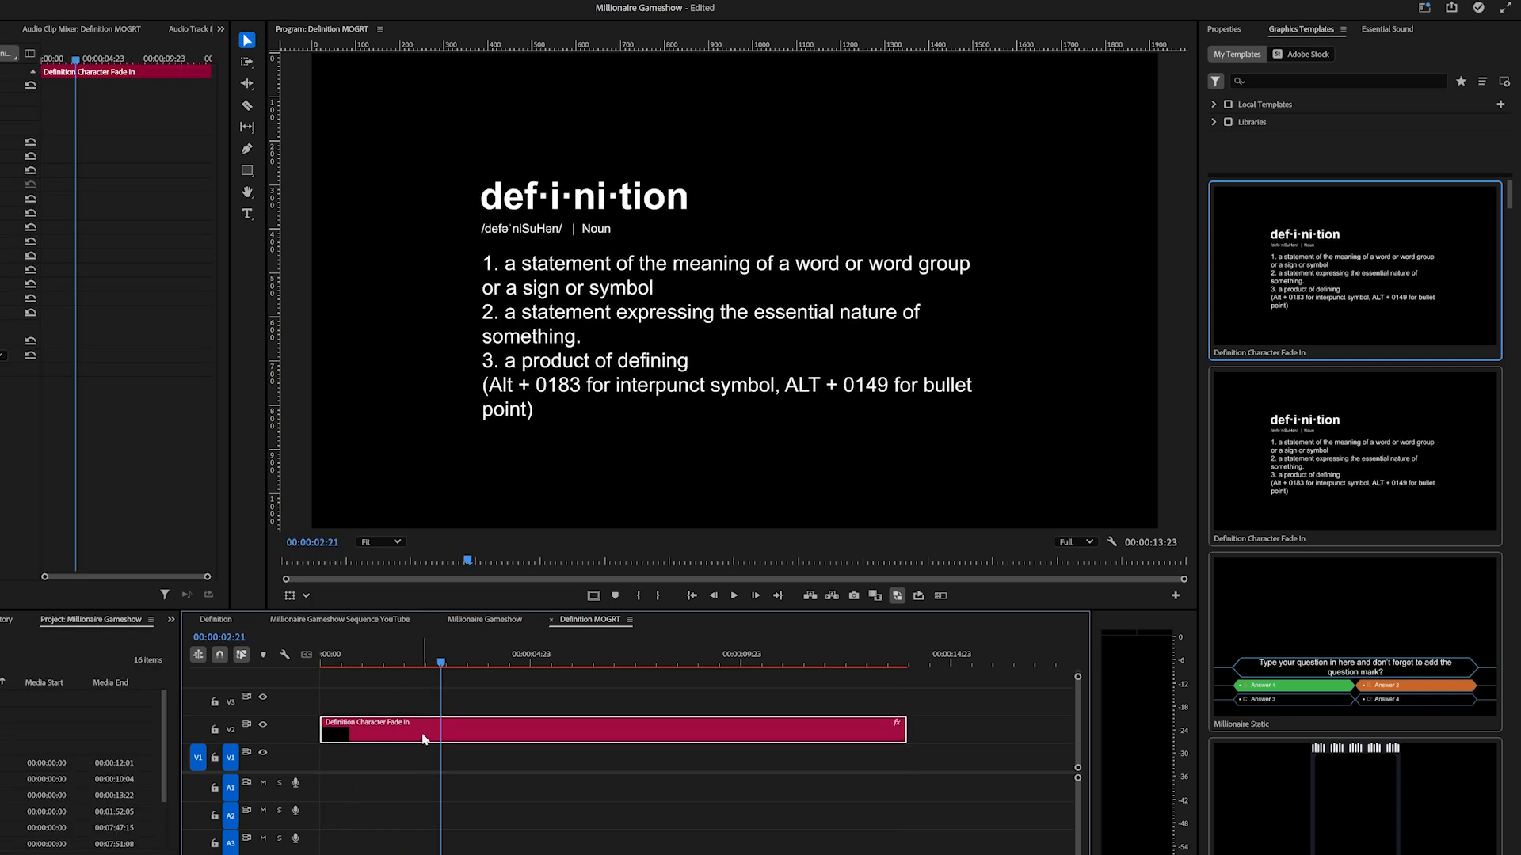
pyautogui.moveTo(7, 716); pyautogui.dragTo(331, 765)
pyautogui.click(407, 763)
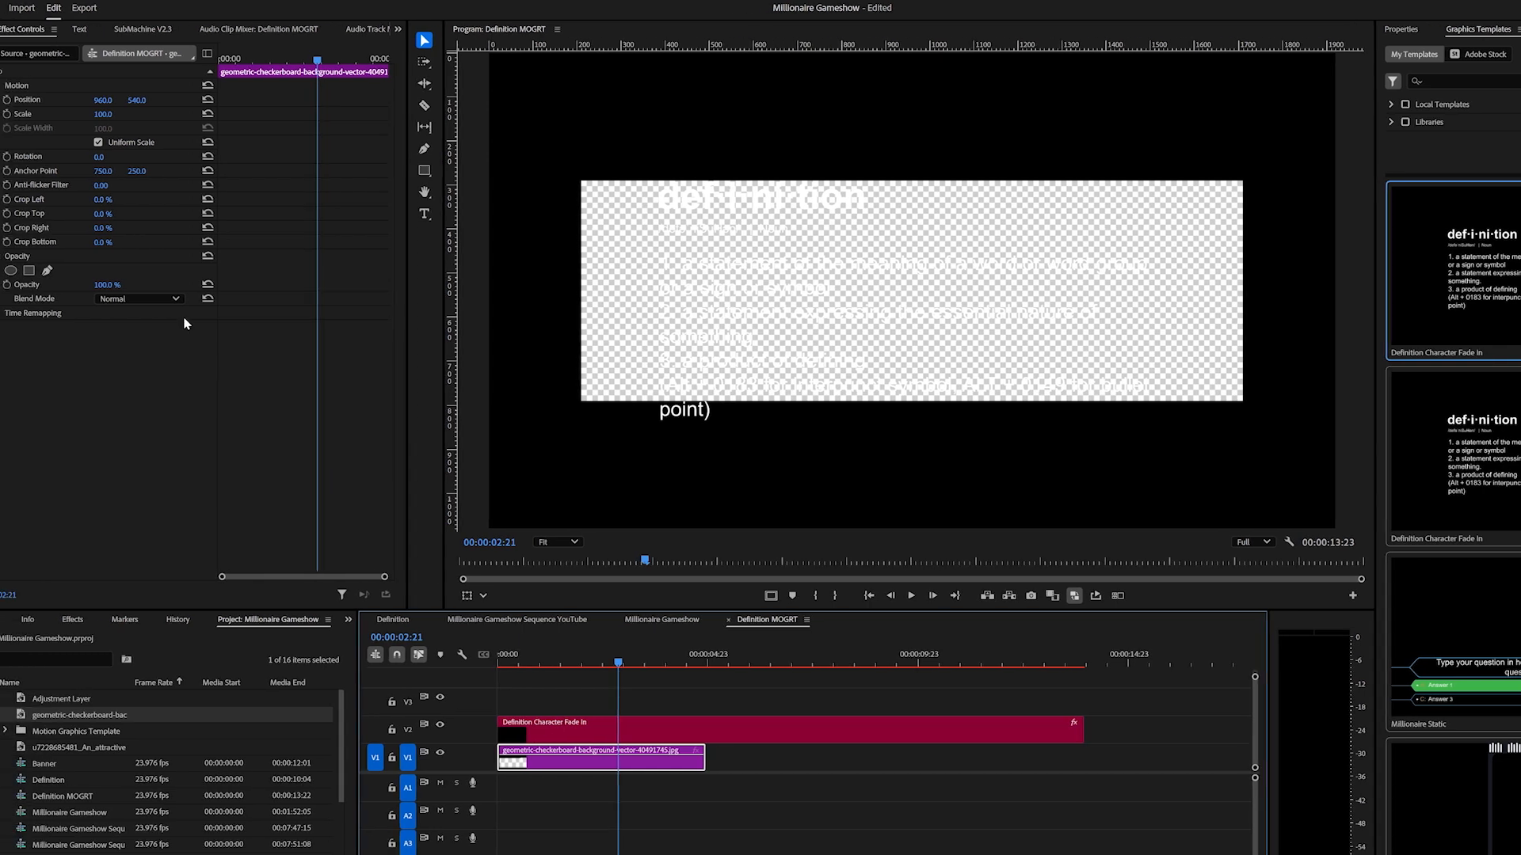
pyautogui.moveTo(133, 118); pyautogui.dragTo(246, 118)
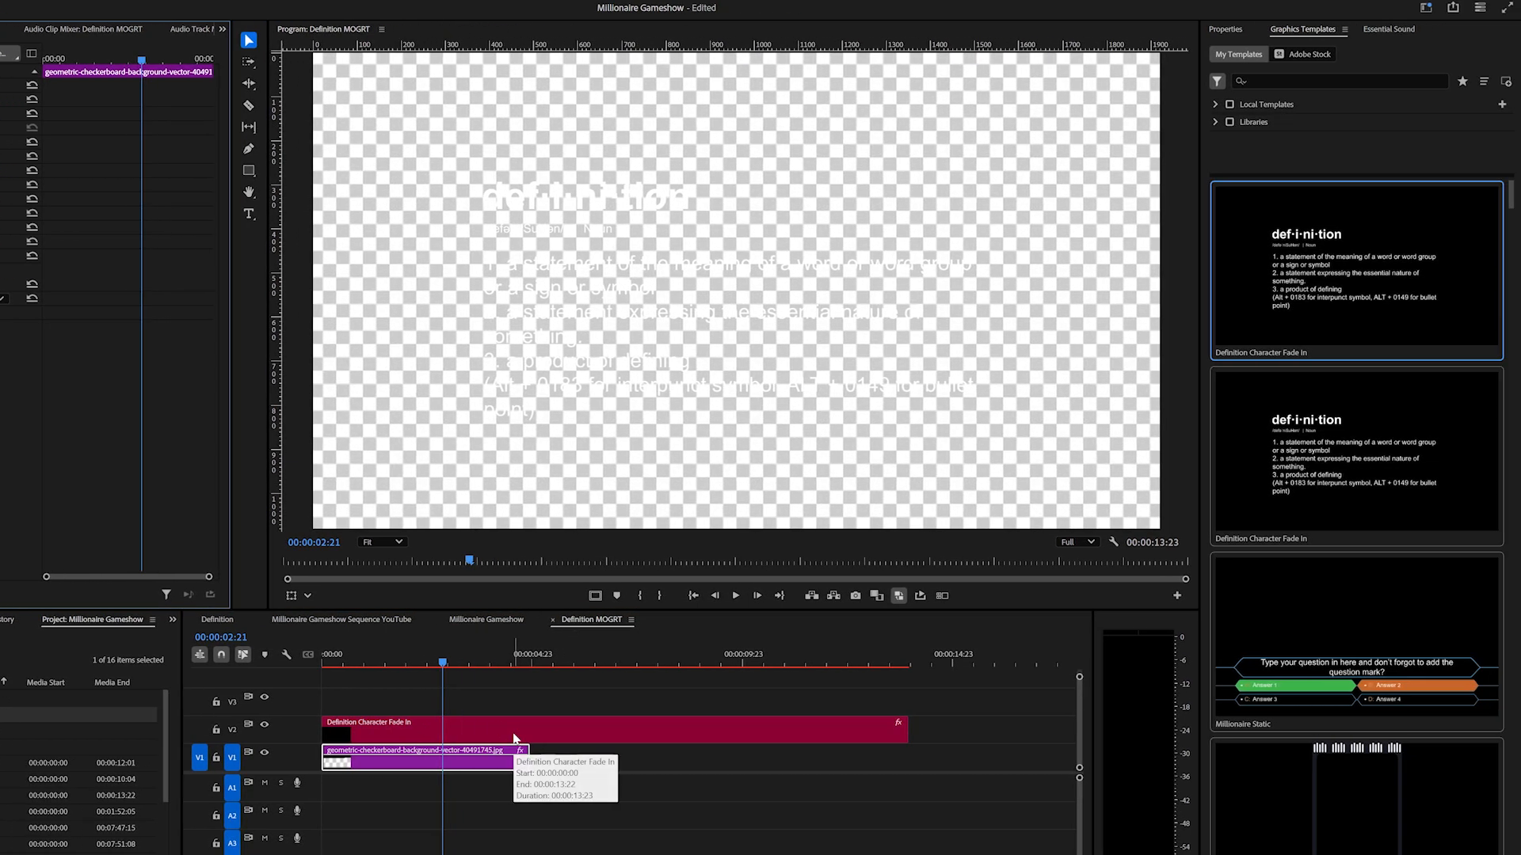
# - Trim the title clip to end with the checkerboard image, and show its properties with the Word group collapsed
pyautogui.click(514, 738)
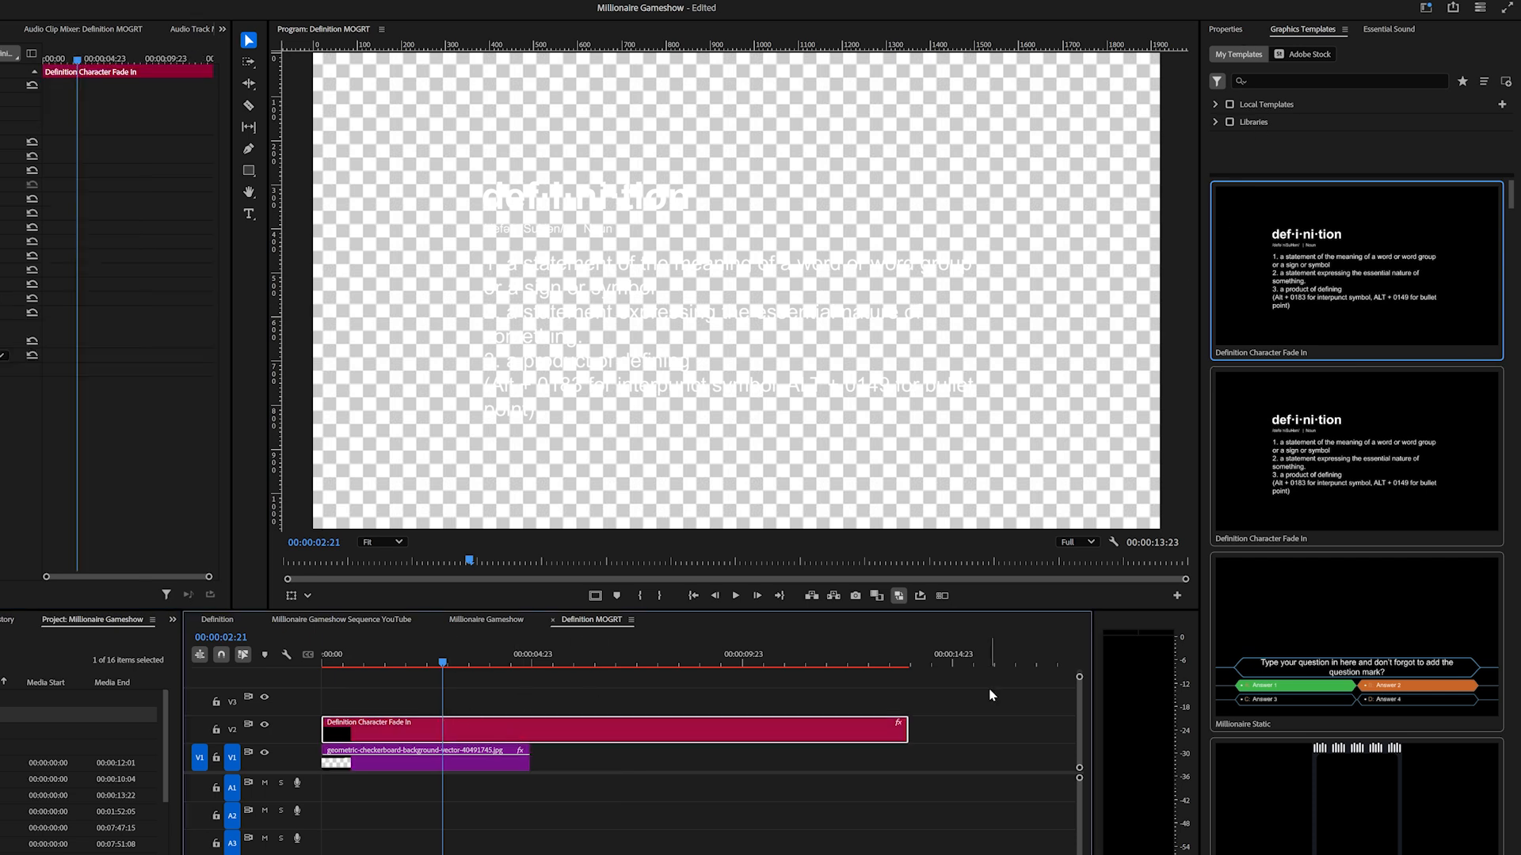
pyautogui.moveTo(907, 730); pyautogui.dragTo(529, 735)
pyautogui.click(1224, 29)
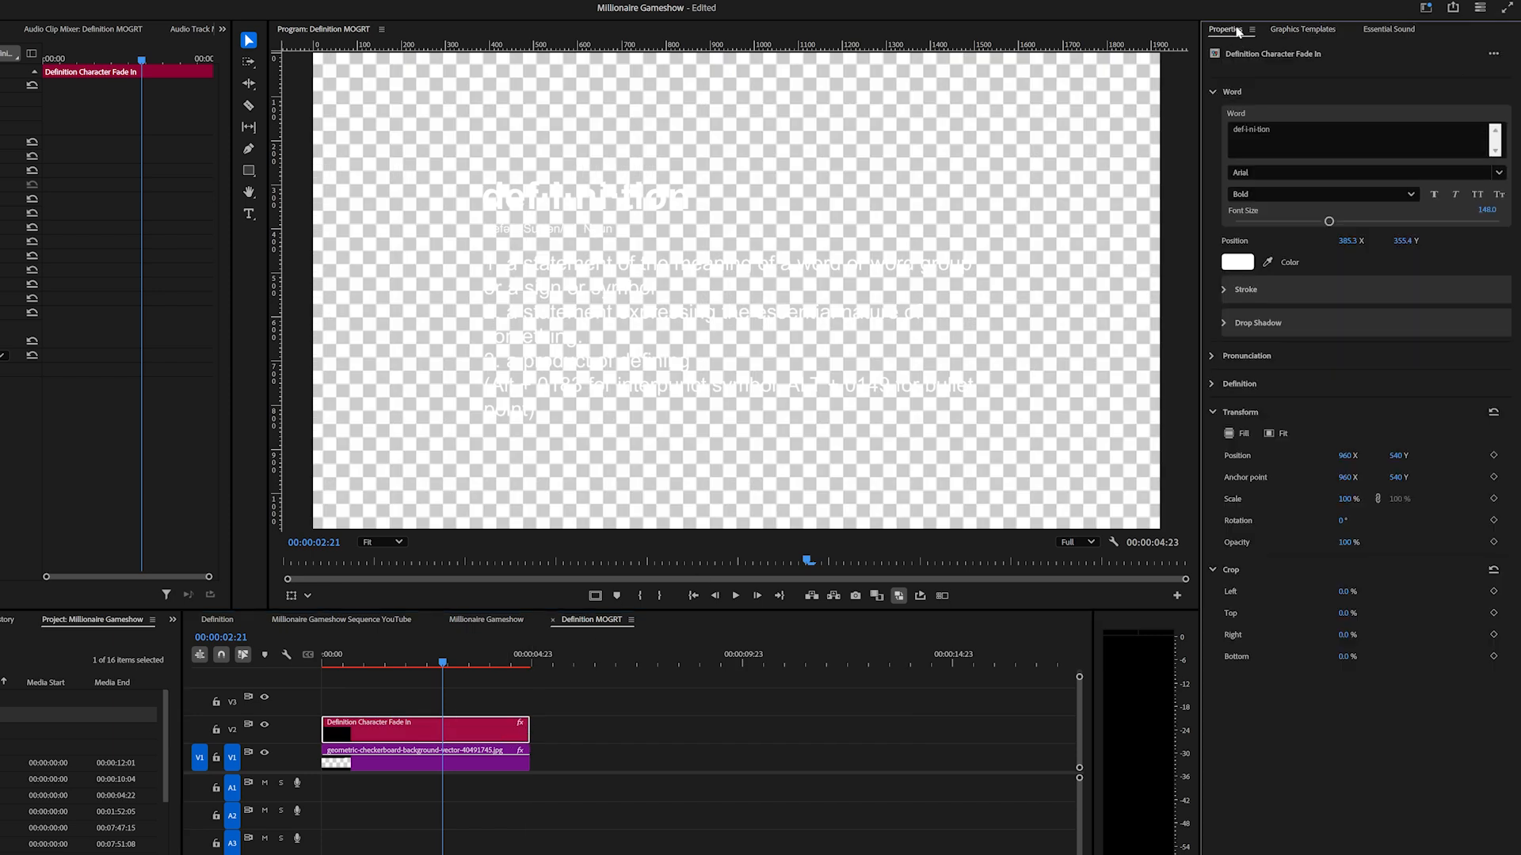
pyautogui.click(1210, 93)
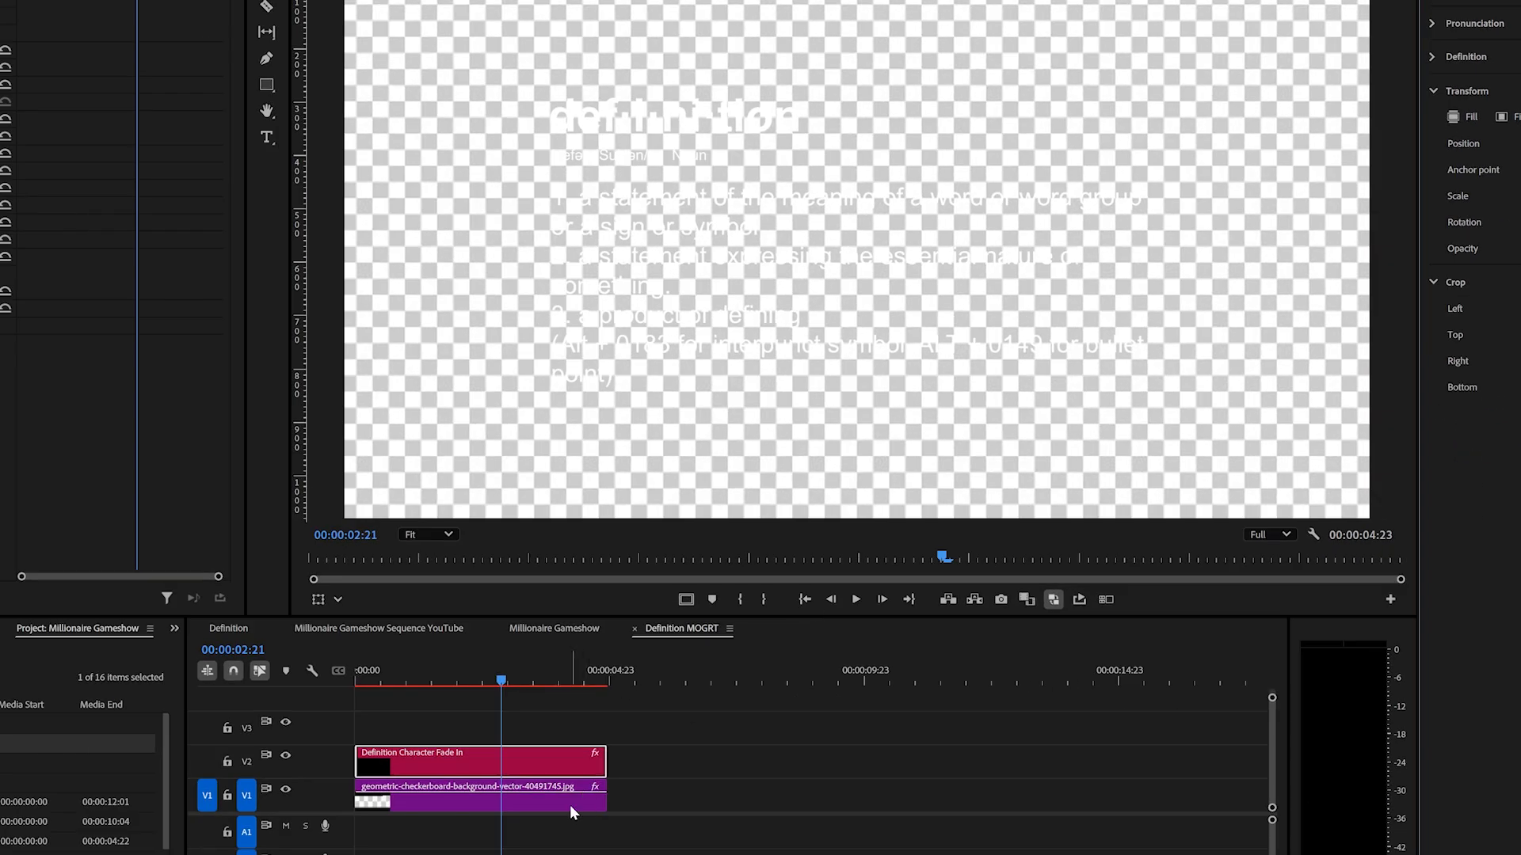
# - Disable the checkerboard image clip on V1
pyautogui.click(569, 801)
pyautogui.hotkey('shift', 'e')
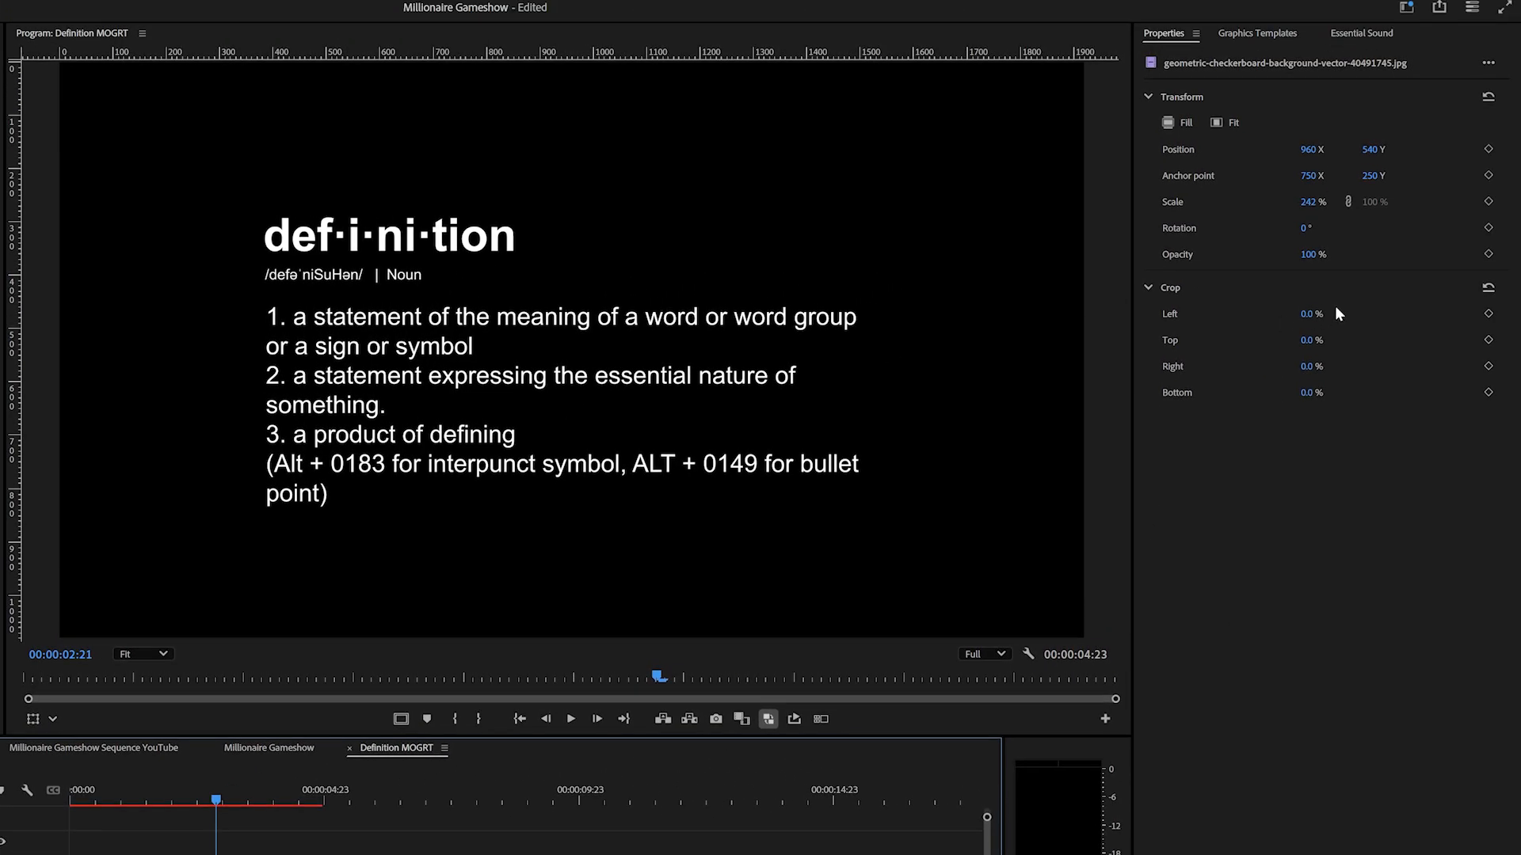
# - Change the title clip's Word text to "Hello Friends"
pyautogui.click(594, 698)
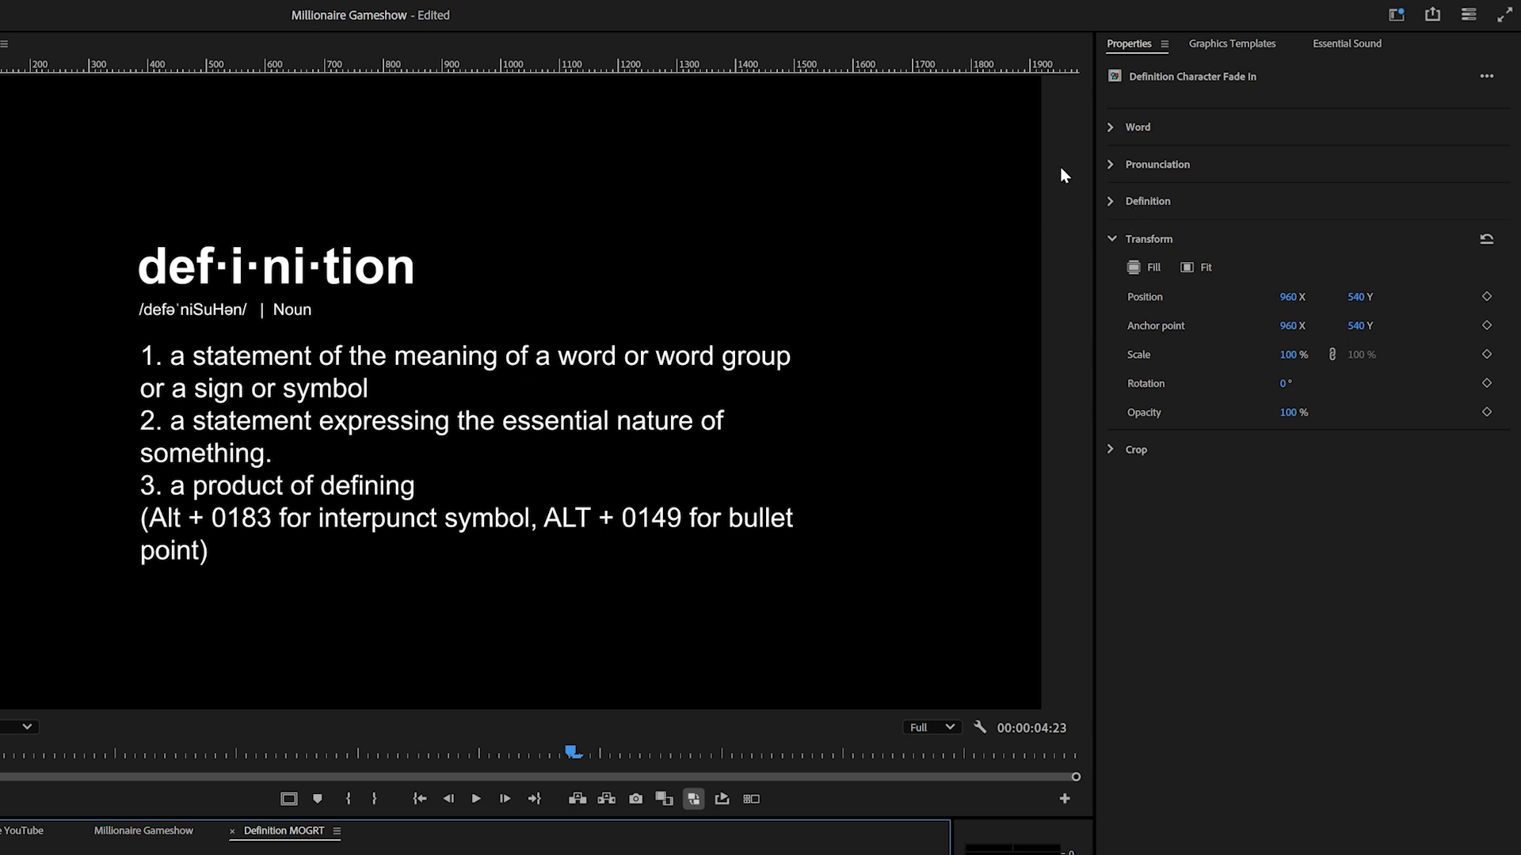
pyautogui.click(1112, 131)
pyautogui.click(1220, 173)
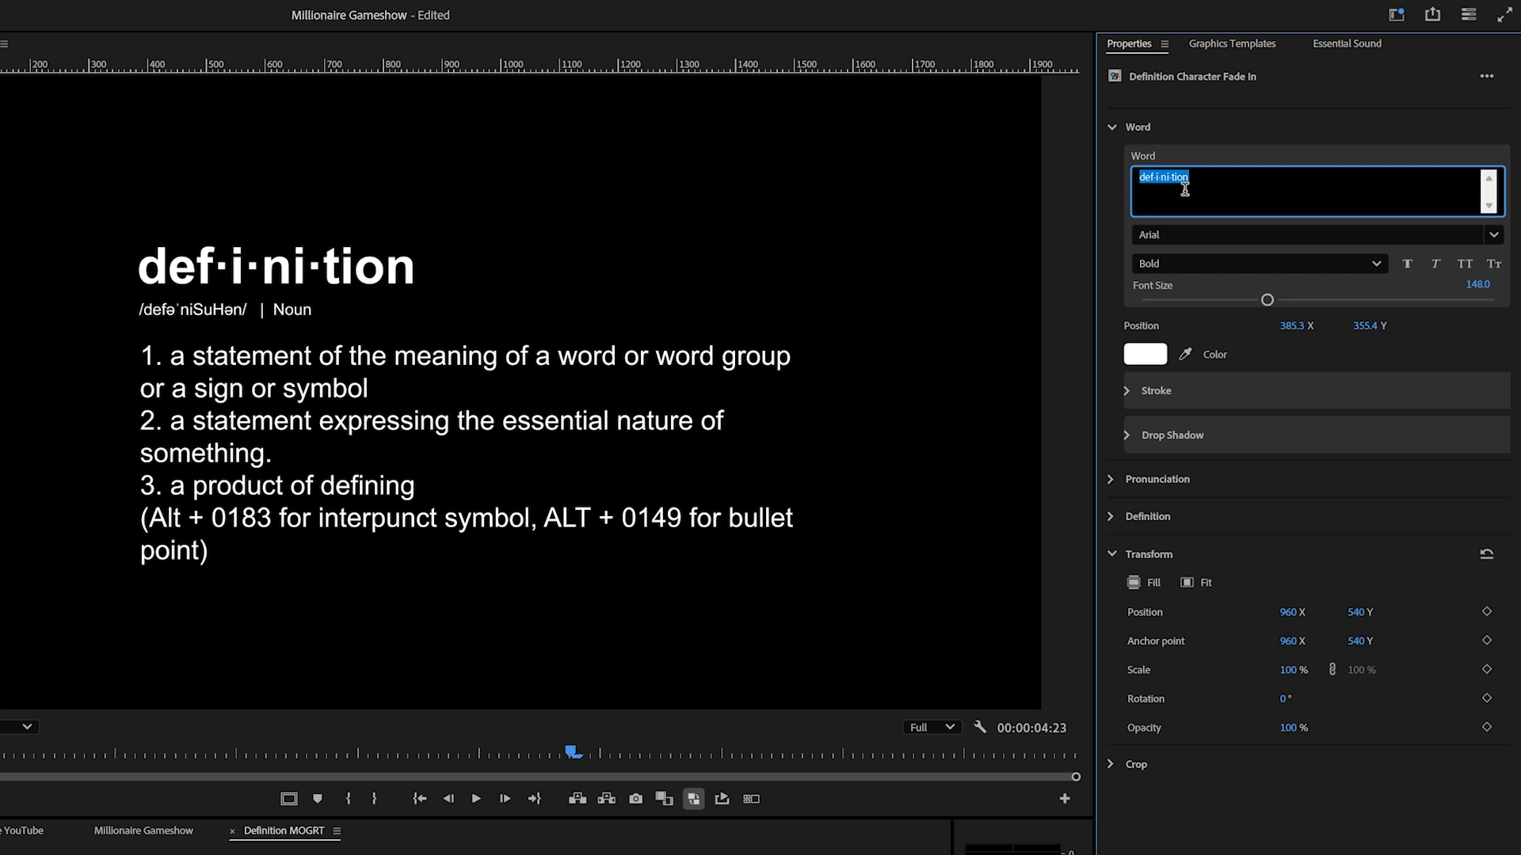
pyautogui.write('Hello Friends')
pyautogui.click(1283, 145)
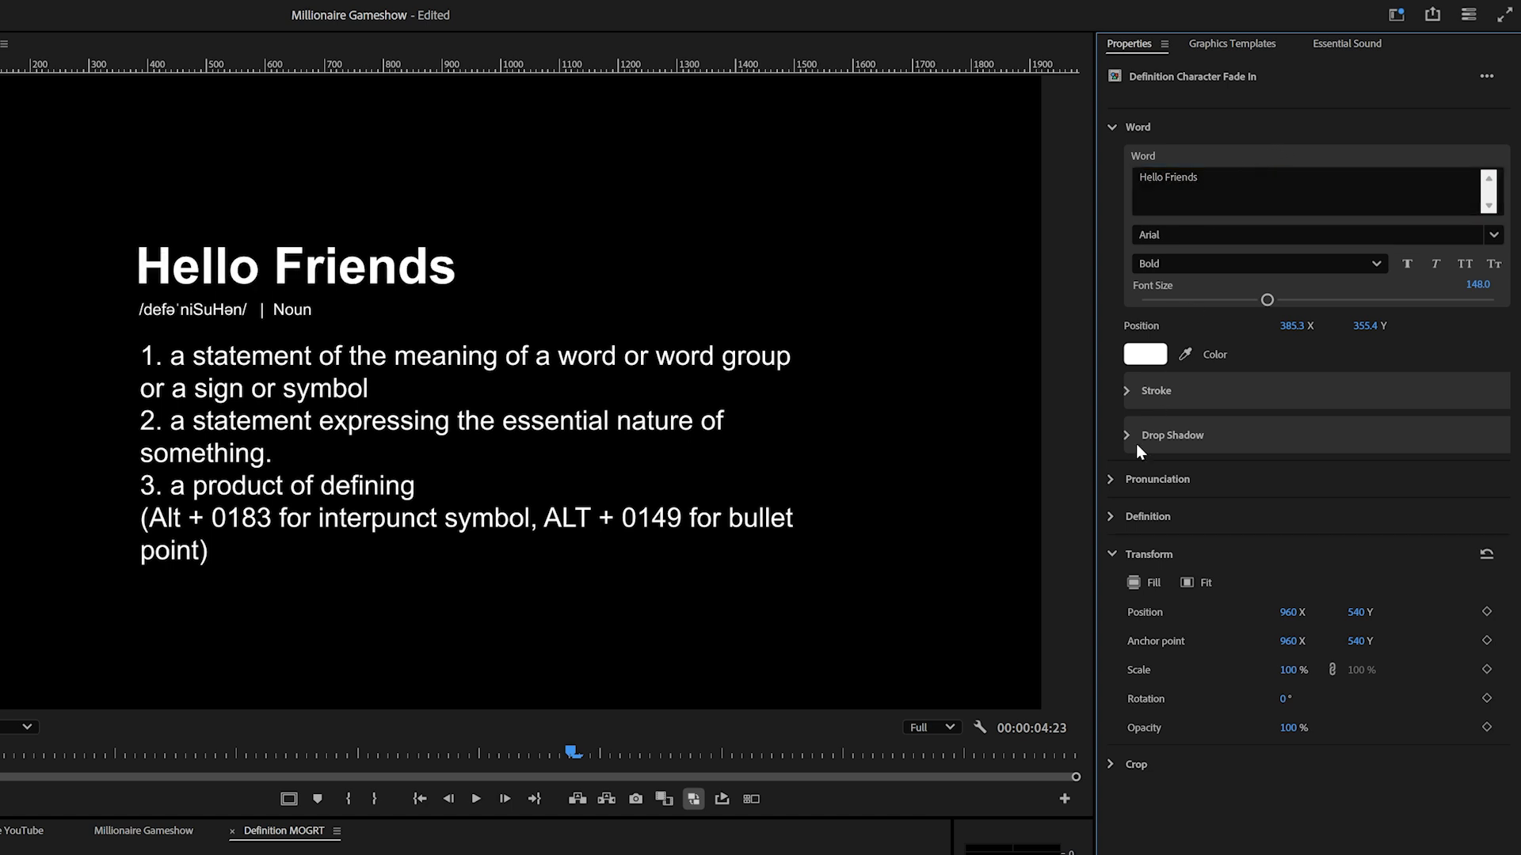
# - Remove "| Noun" from the title clip's Pronunciation text
pyautogui.click(1111, 480)
pyautogui.moveTo(1252, 530); pyautogui.dragTo(1211, 547)
pyautogui.press('BackSpace')
pyautogui.click(1262, 197)
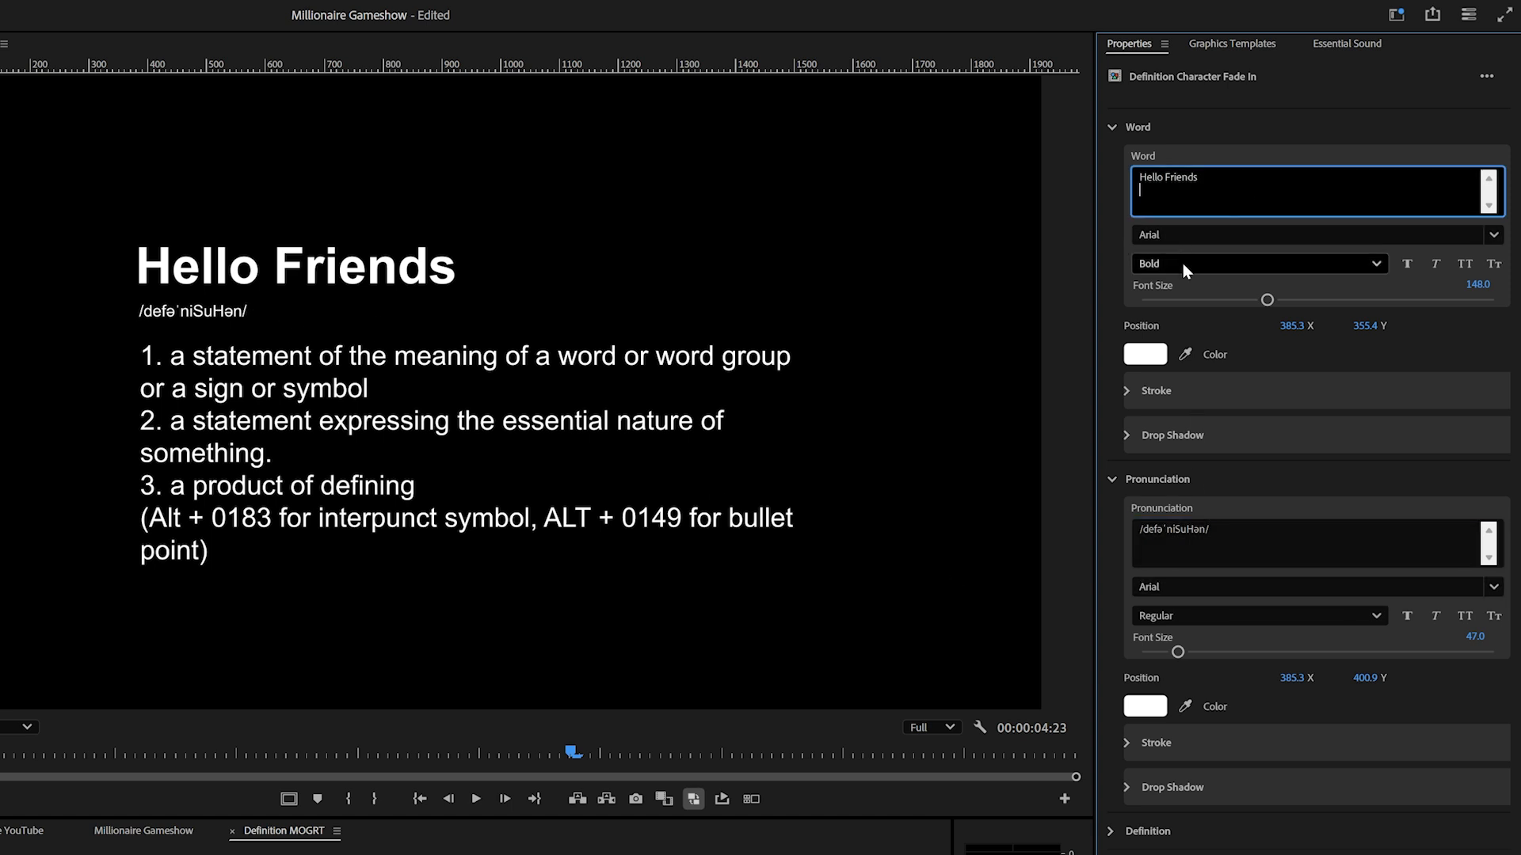
pyautogui.click(1169, 536)
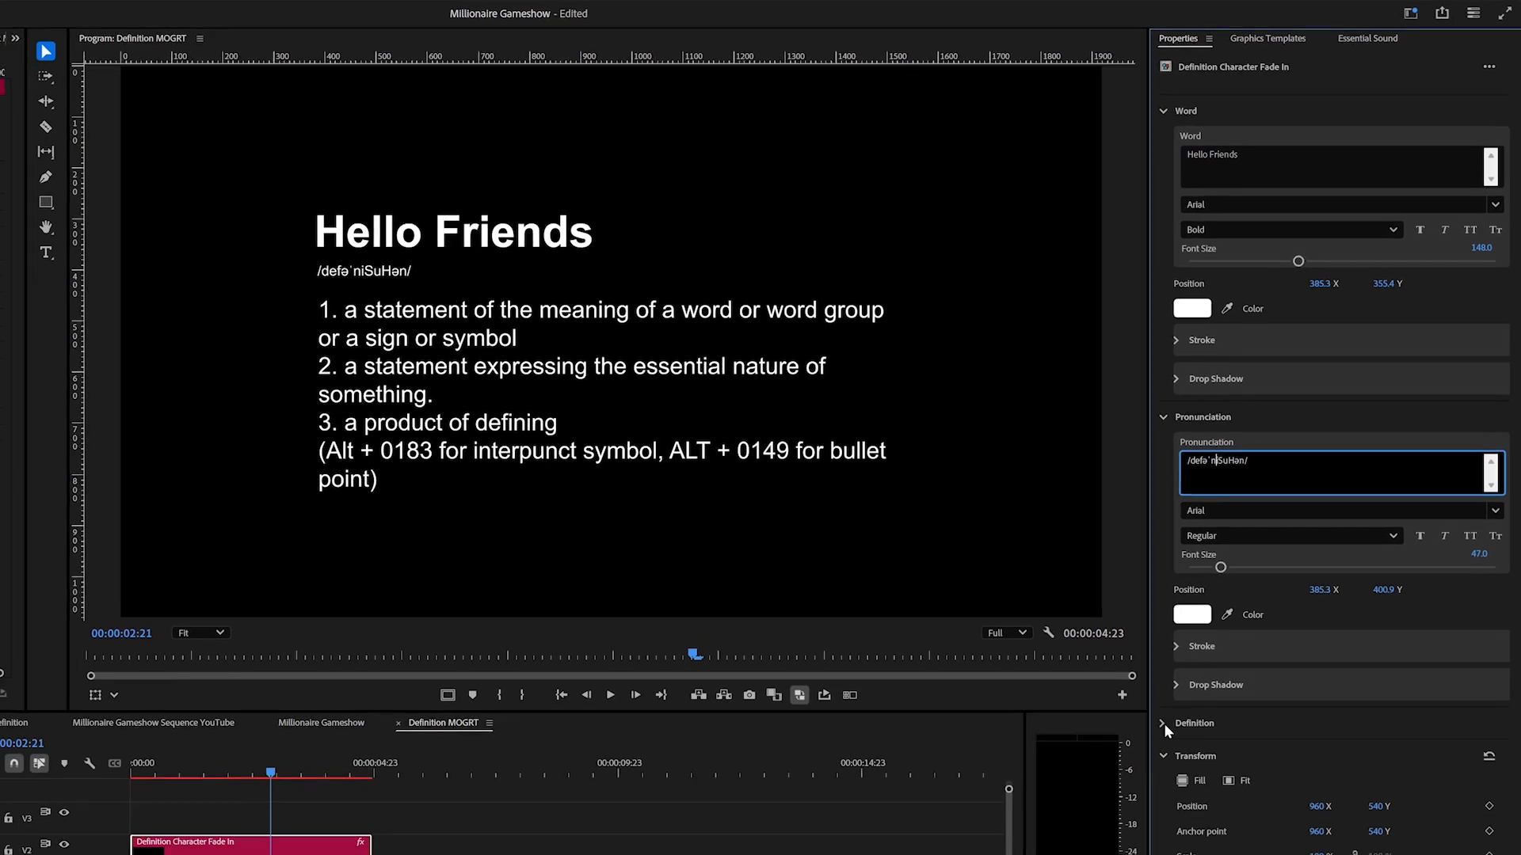
# - Delete the three numbered definitions from the Definition text, keeping only the Alt-code hint line
pyautogui.click(1163, 724)
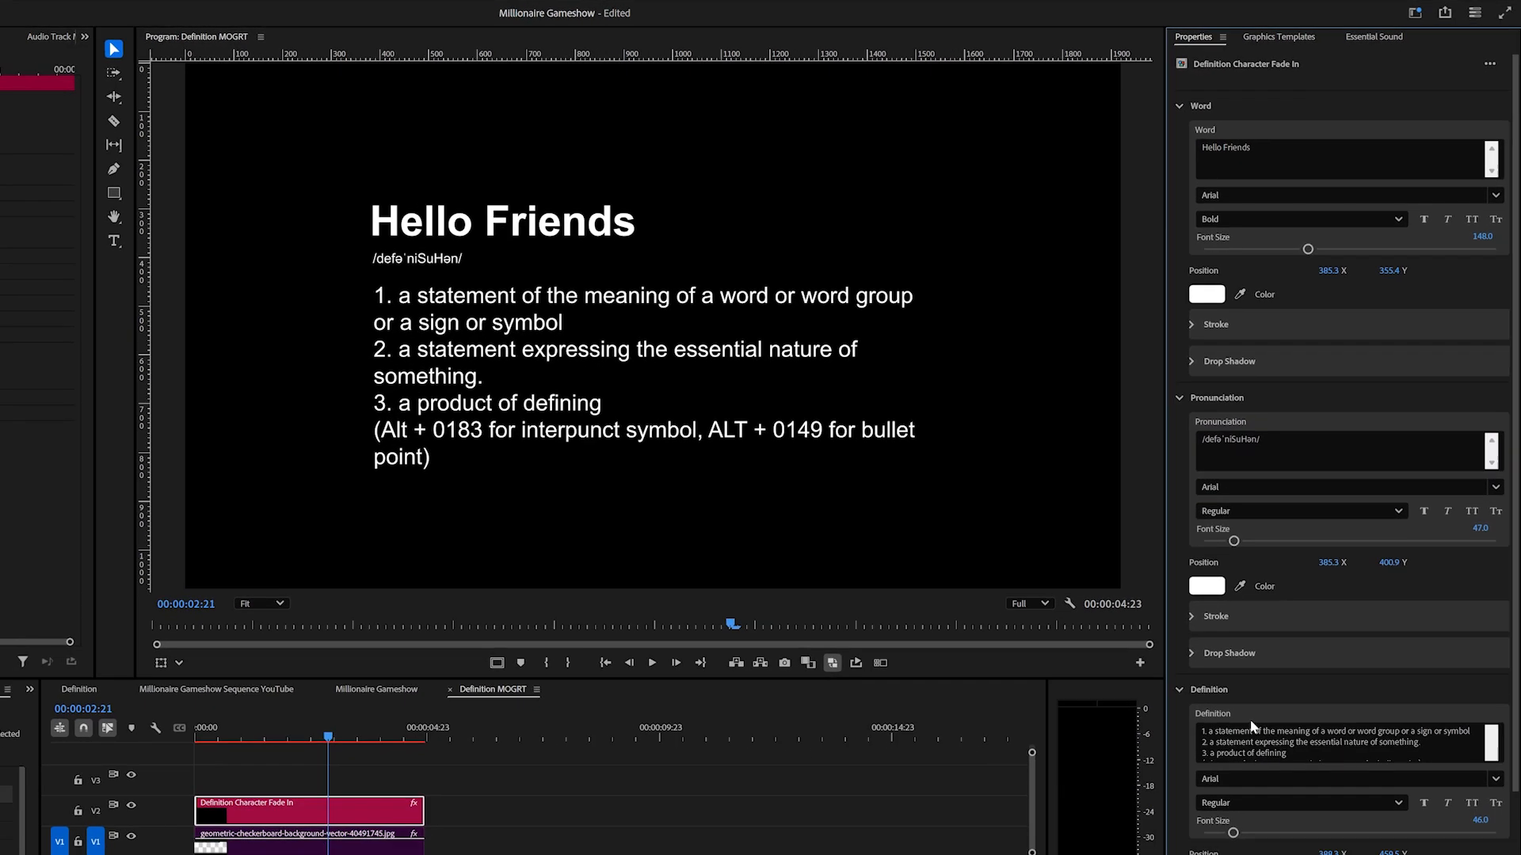
pyautogui.scroll(-1, 1493, 772)
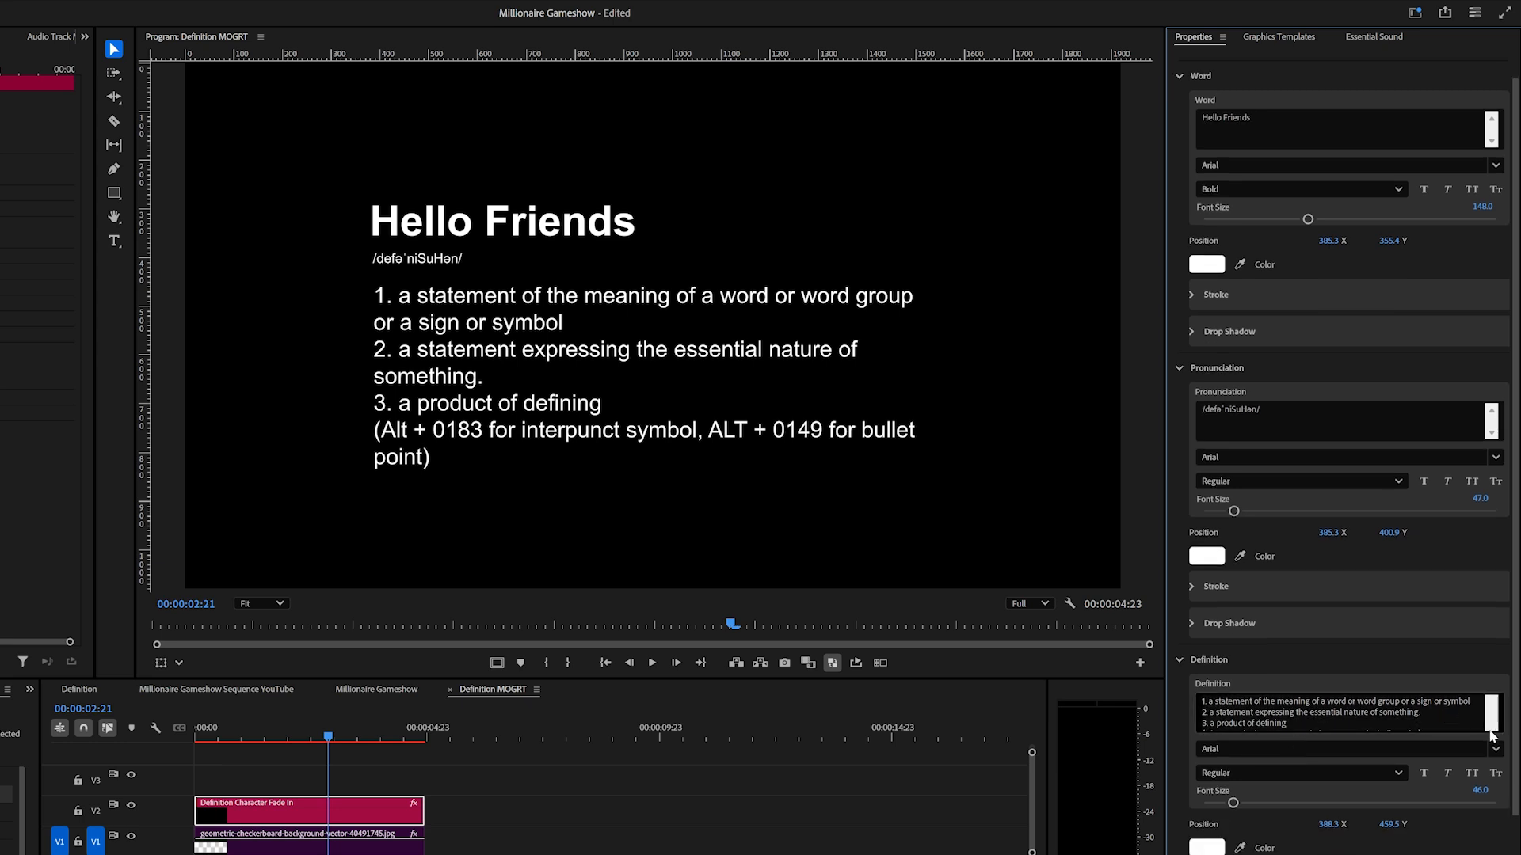
pyautogui.scroll(-1, 1492, 736)
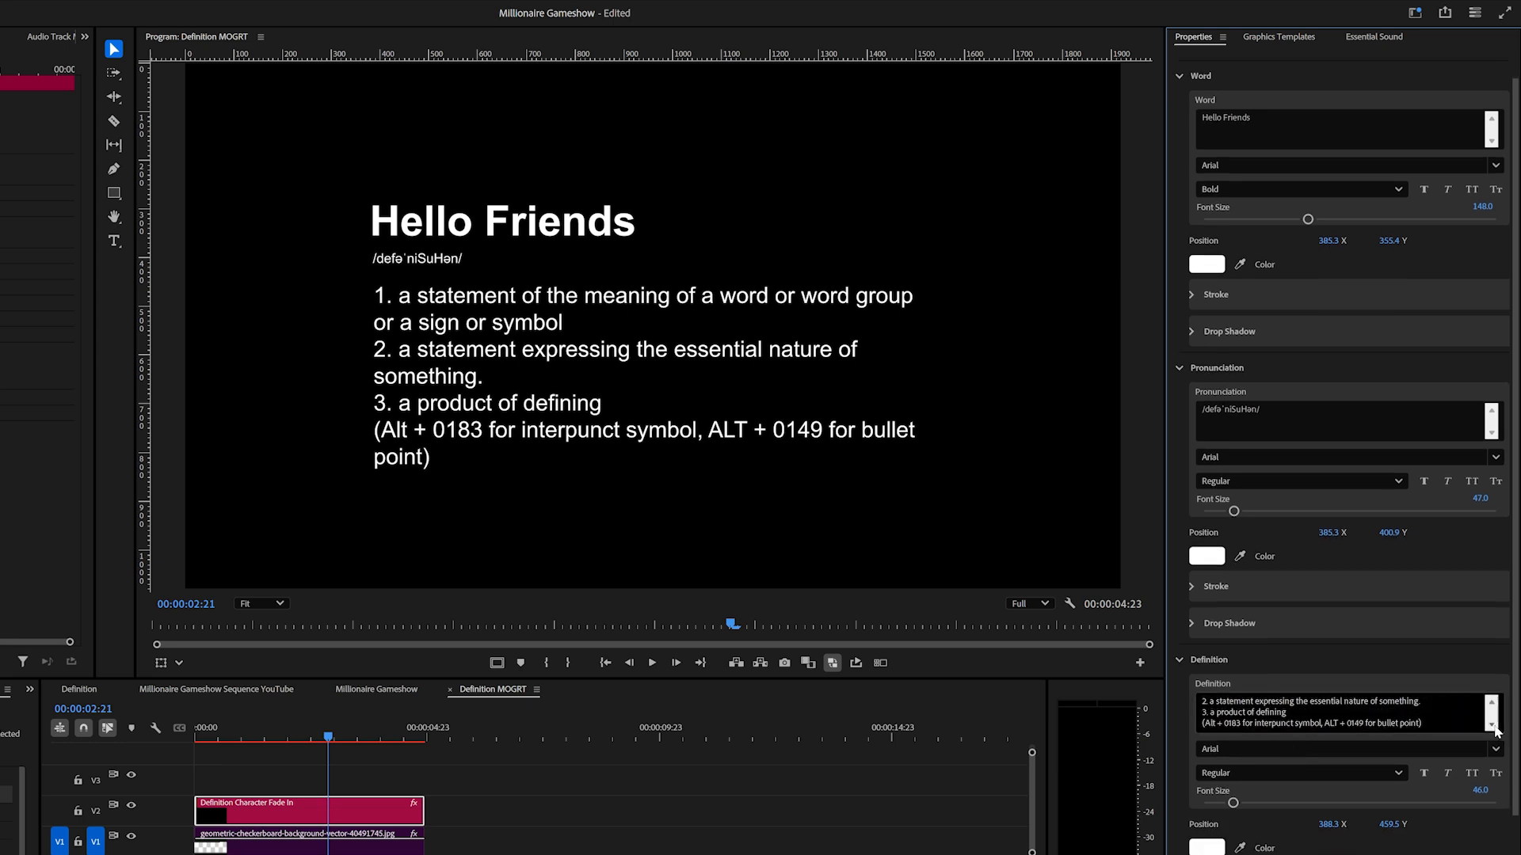
pyautogui.moveTo(1288, 712); pyautogui.dragTo(1200, 702)
pyautogui.press('BackSpace')
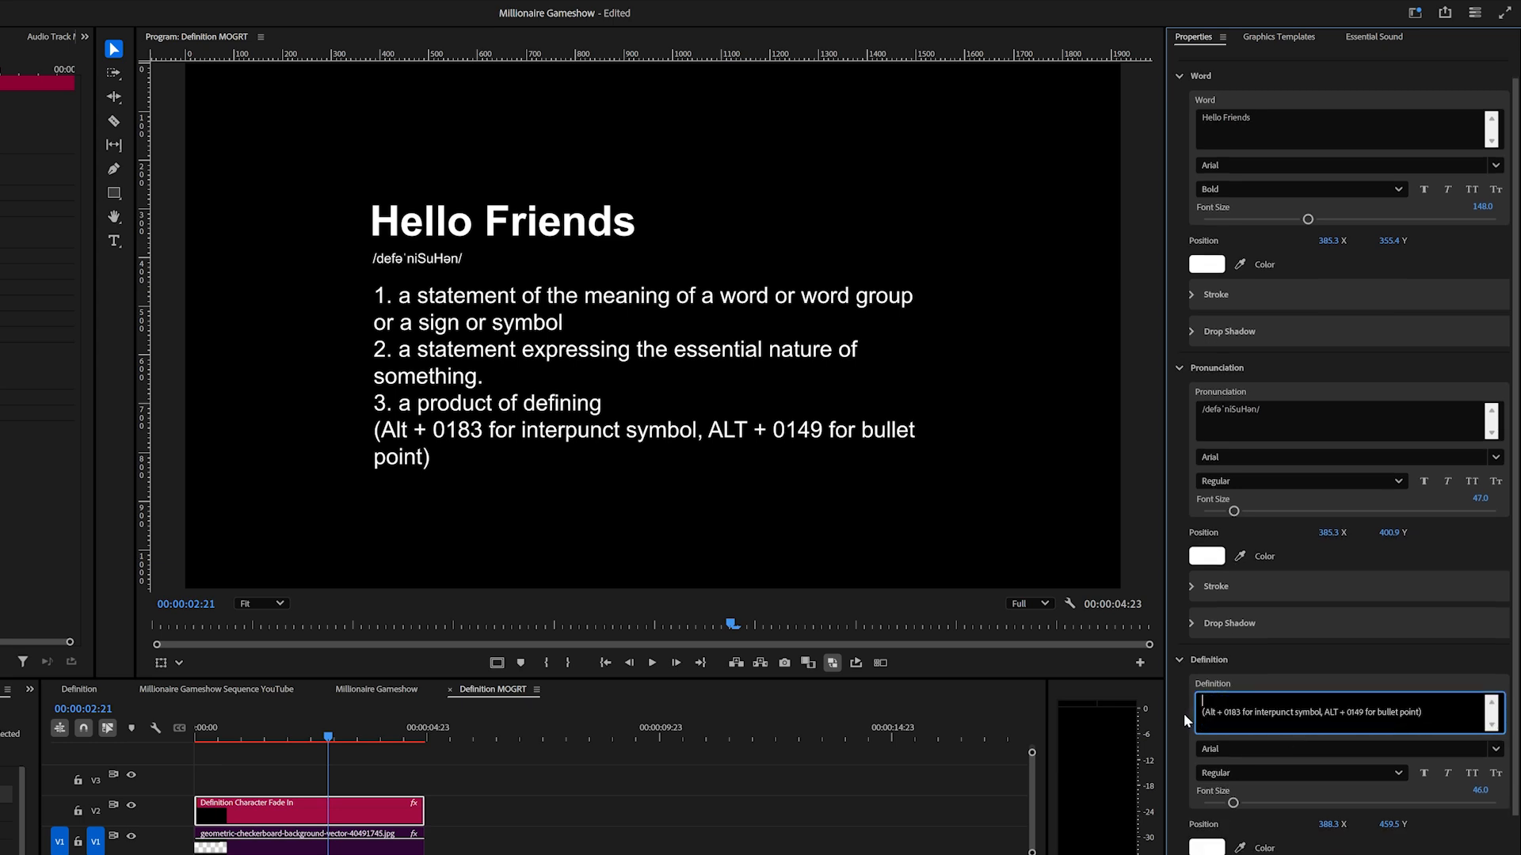
pyautogui.click(1299, 430)
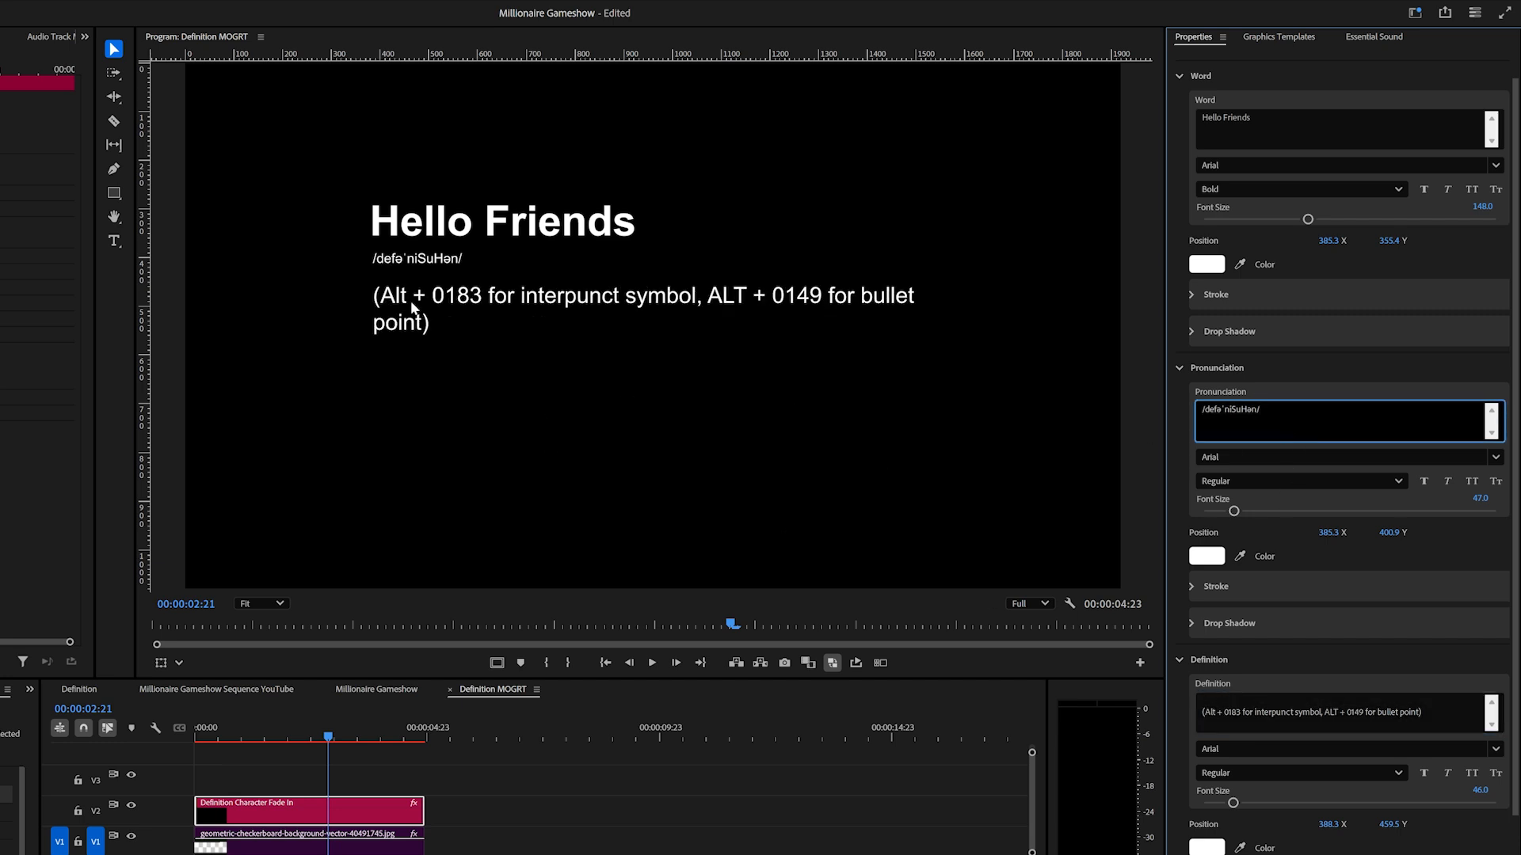
# - Insert an interpunct symbol and a bullet point on the empty line above the hint in the Definition text
pyautogui.click(1244, 704)
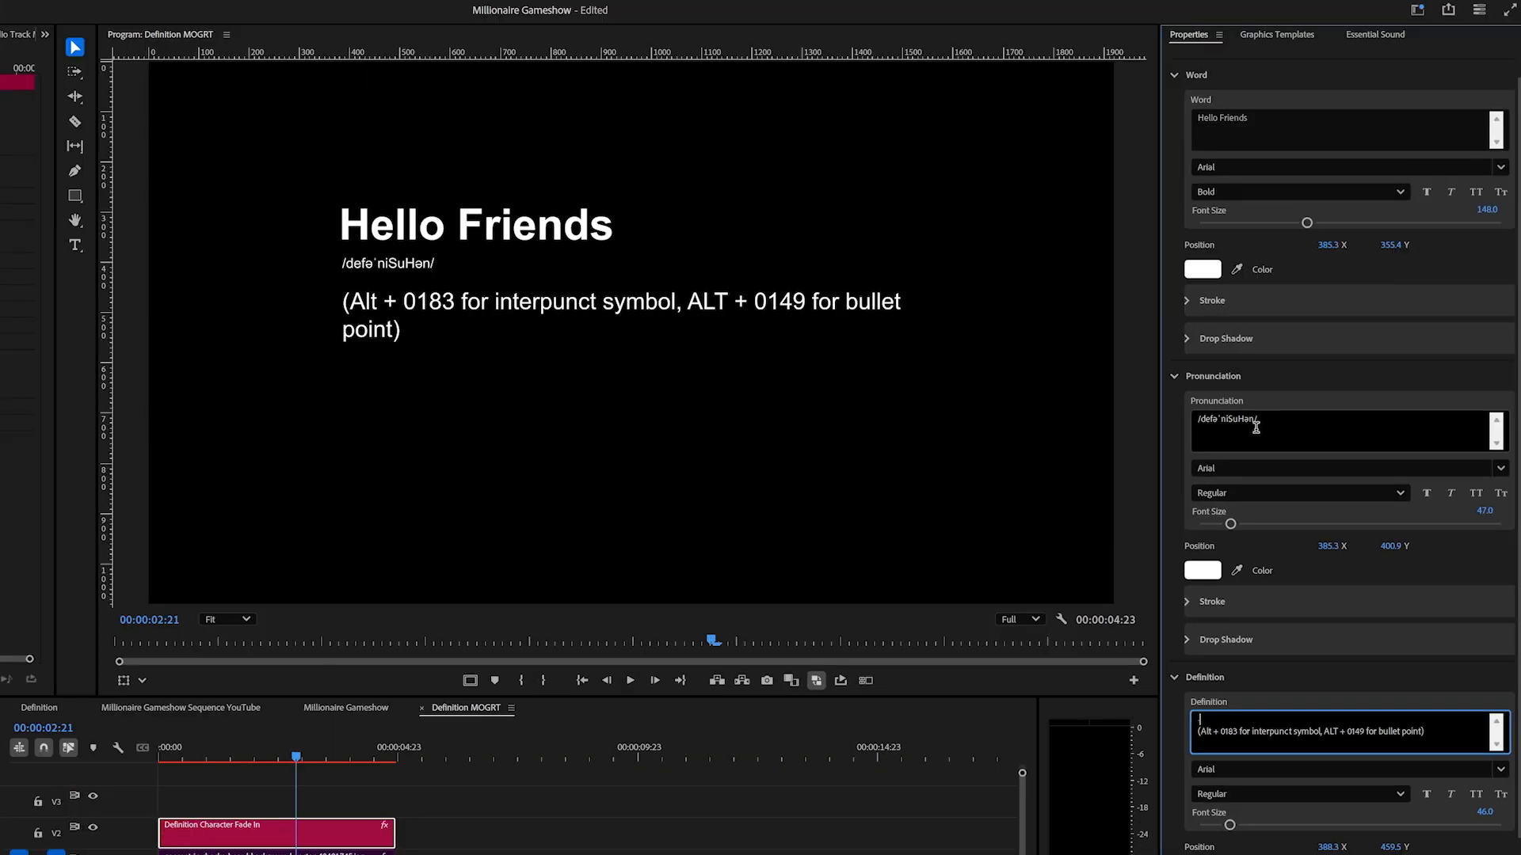
pyautogui.click(1256, 428)
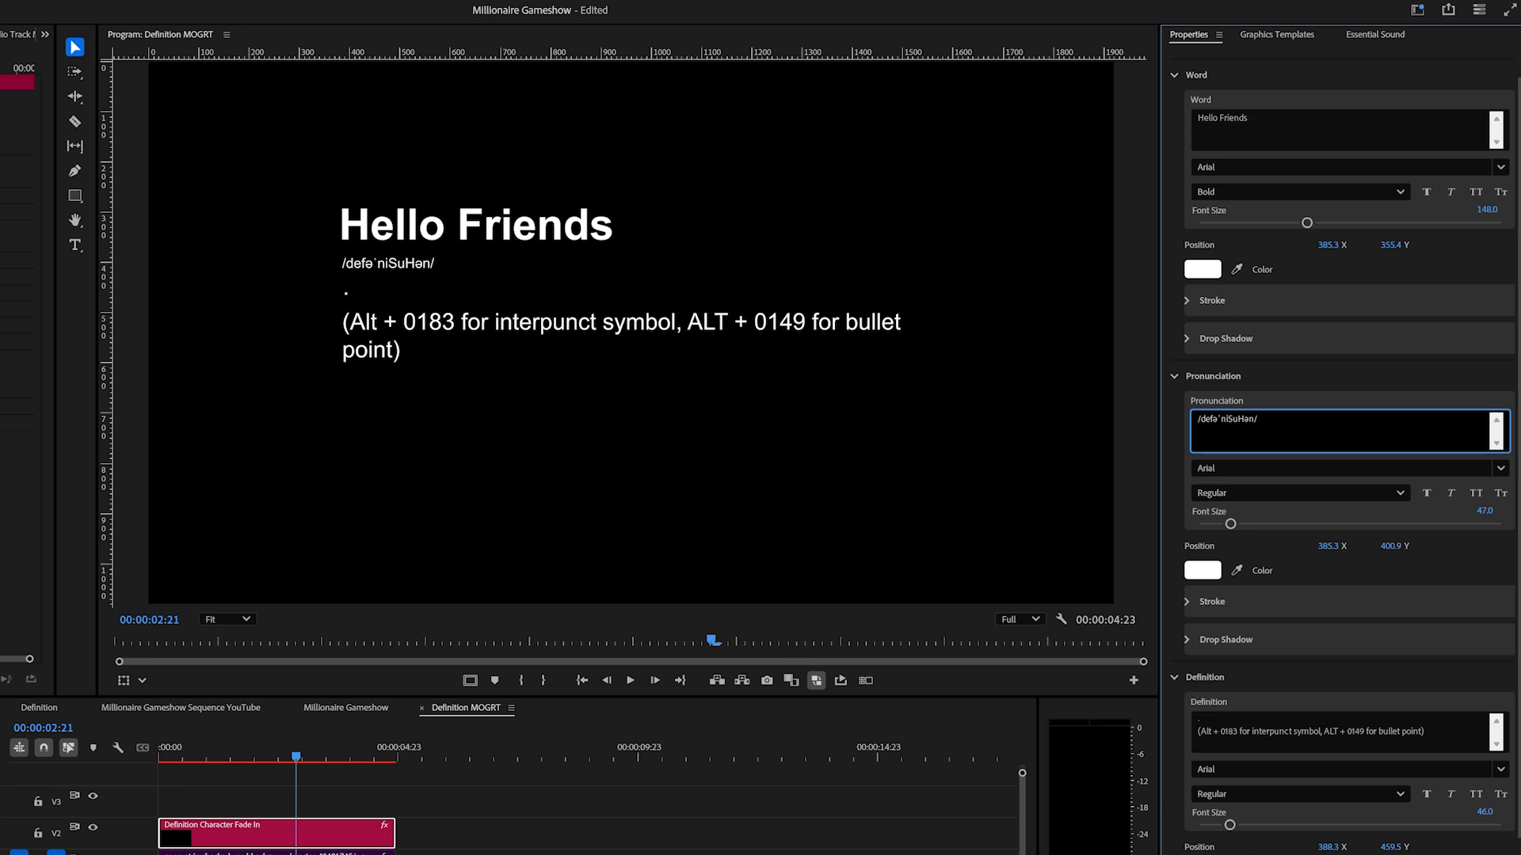
pyautogui.click(1218, 721)
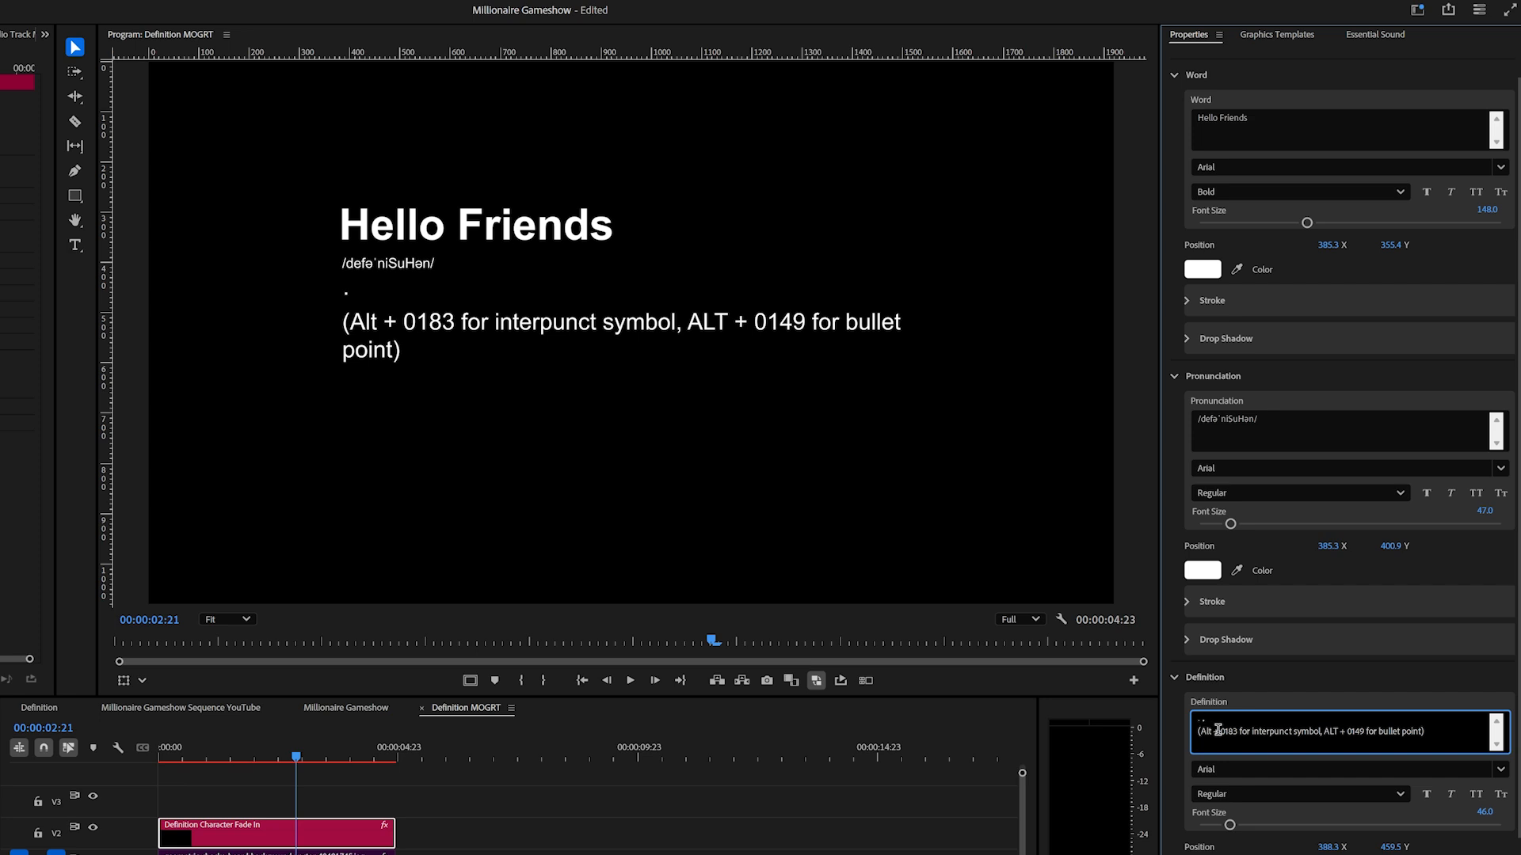
pyautogui.click(1283, 424)
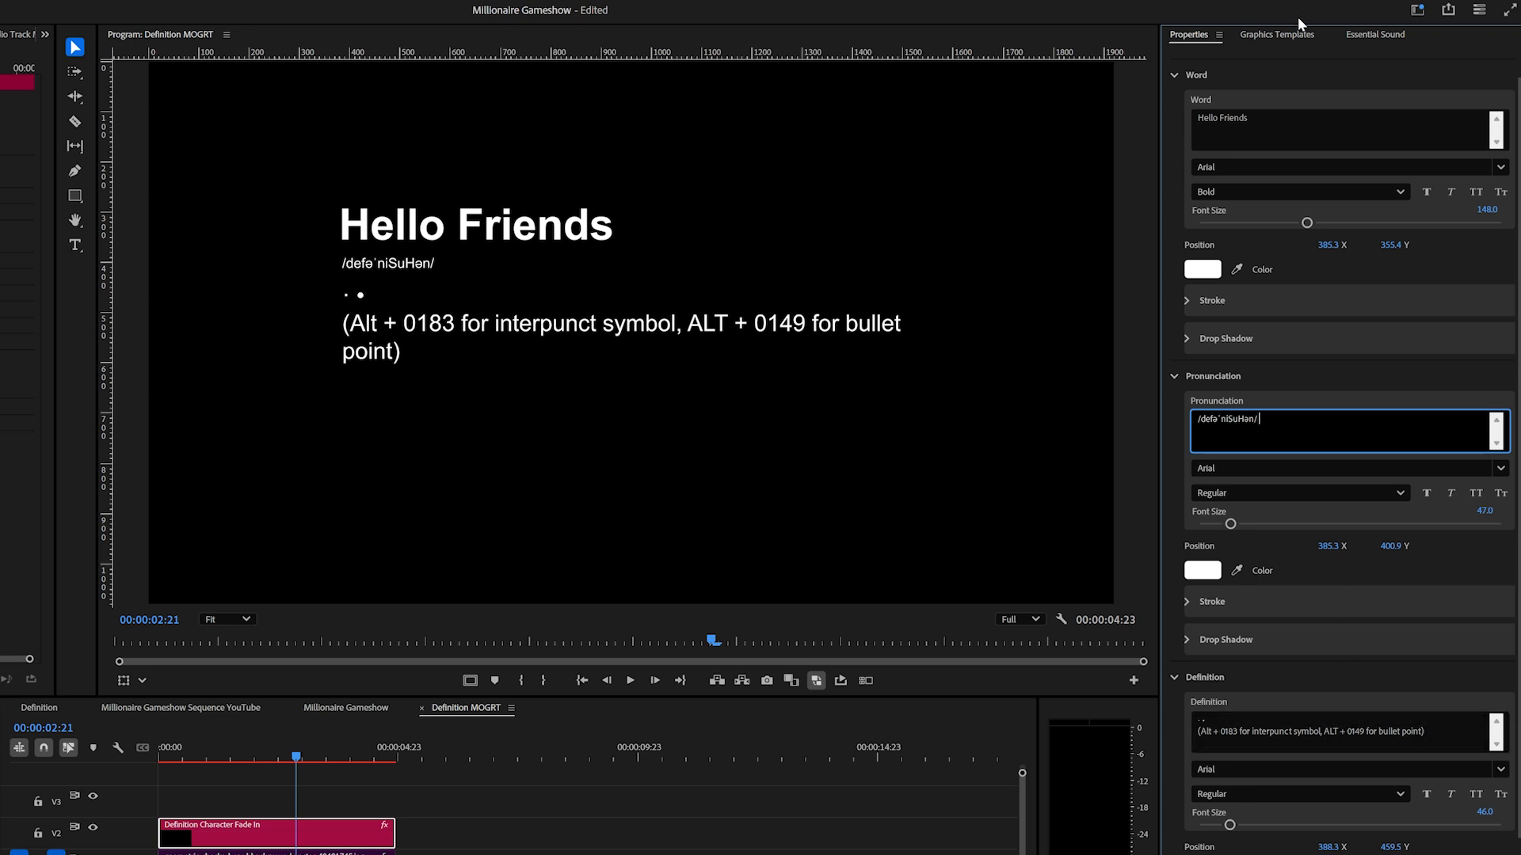
pyautogui.click(1222, 121)
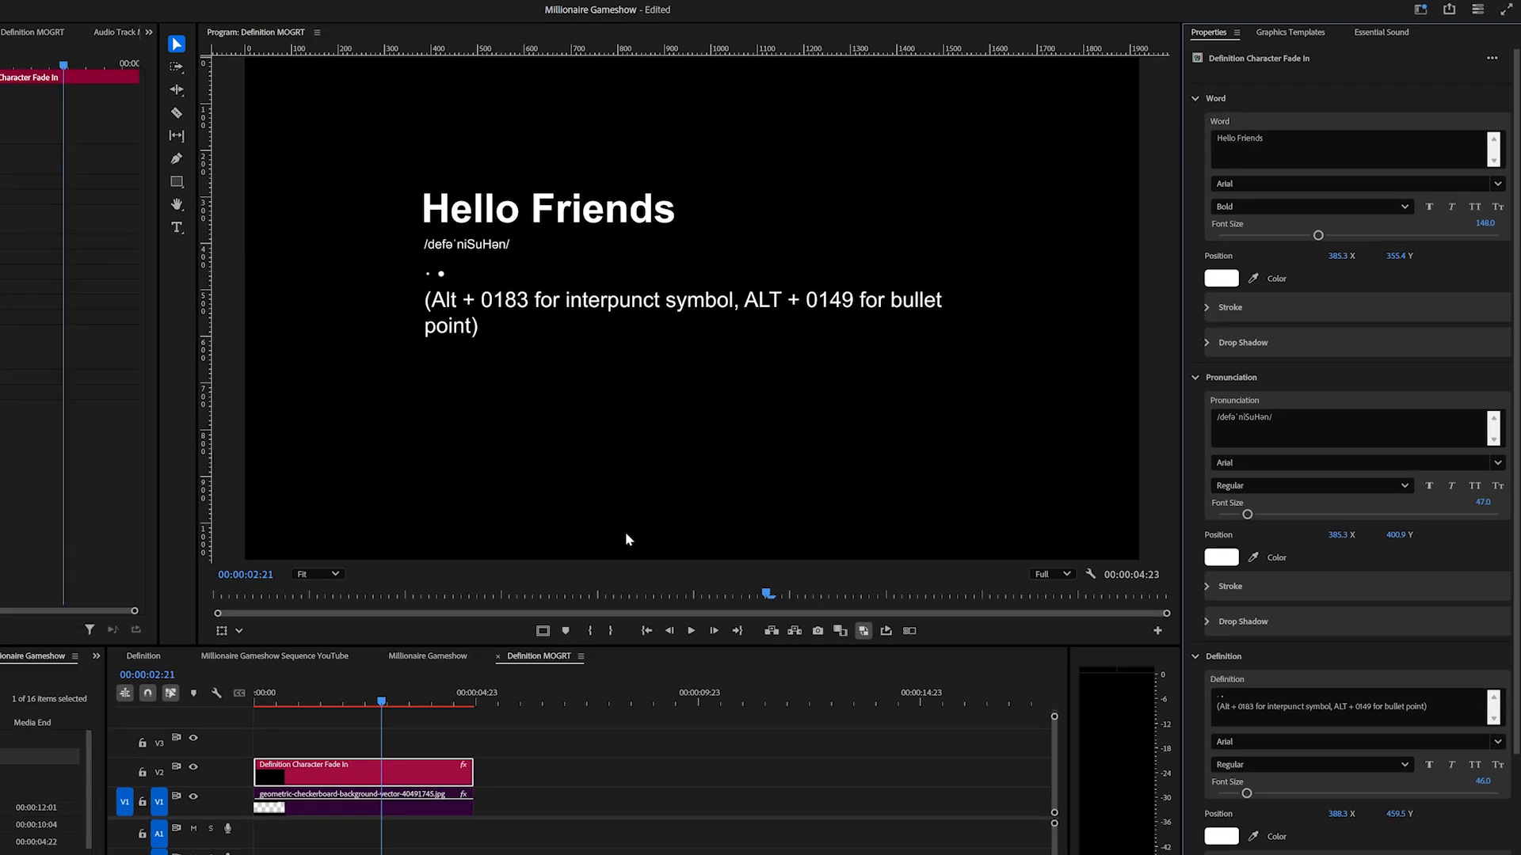
# - Enable the checkerboard image clip on V1 again and select the title clip above it
pyautogui.click(340, 801)
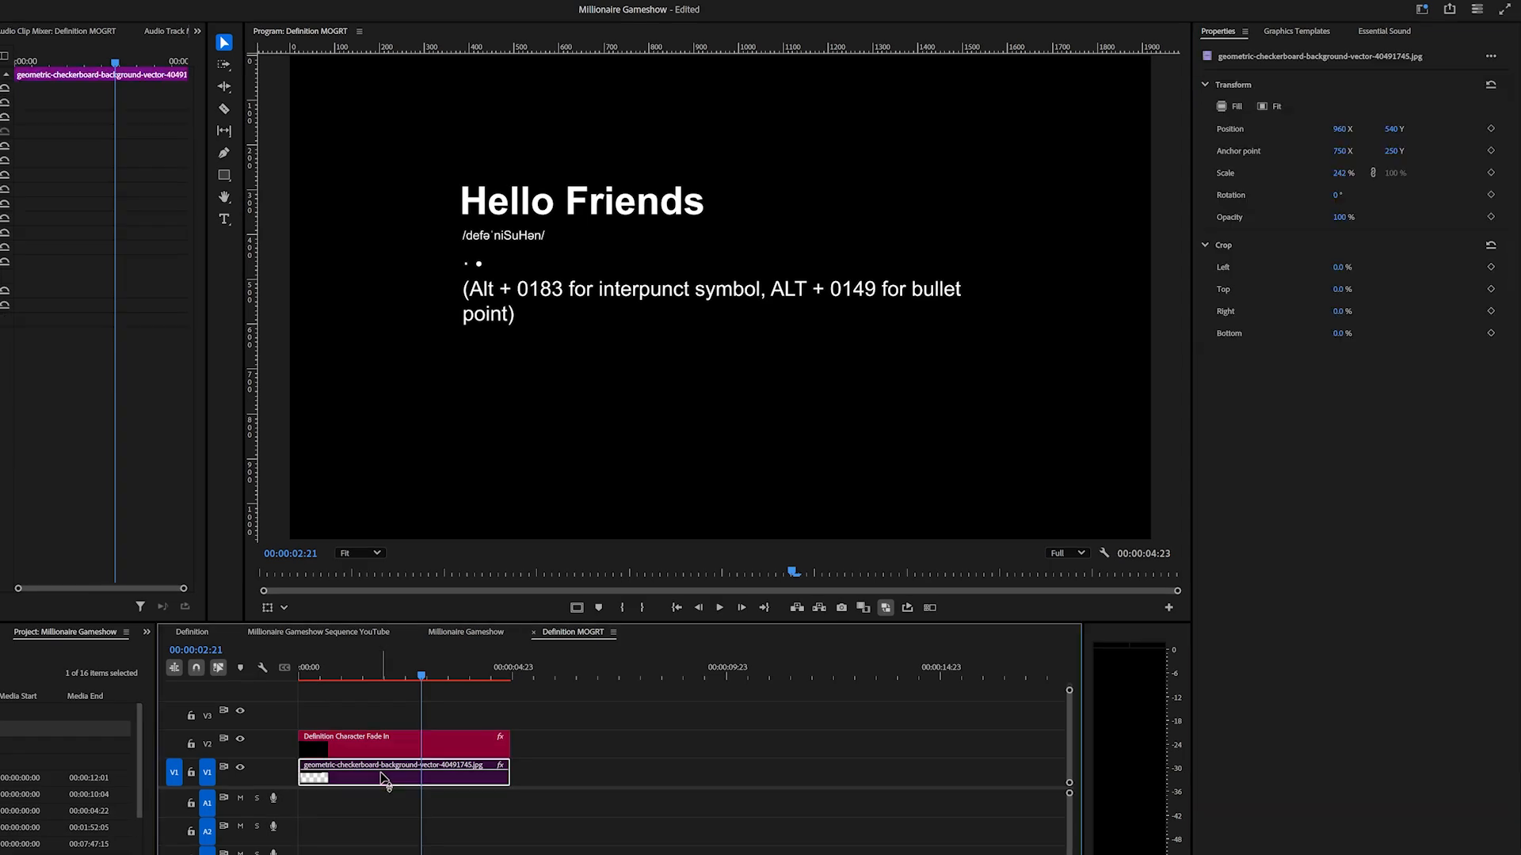
pyautogui.hotkey('shift', 'e')
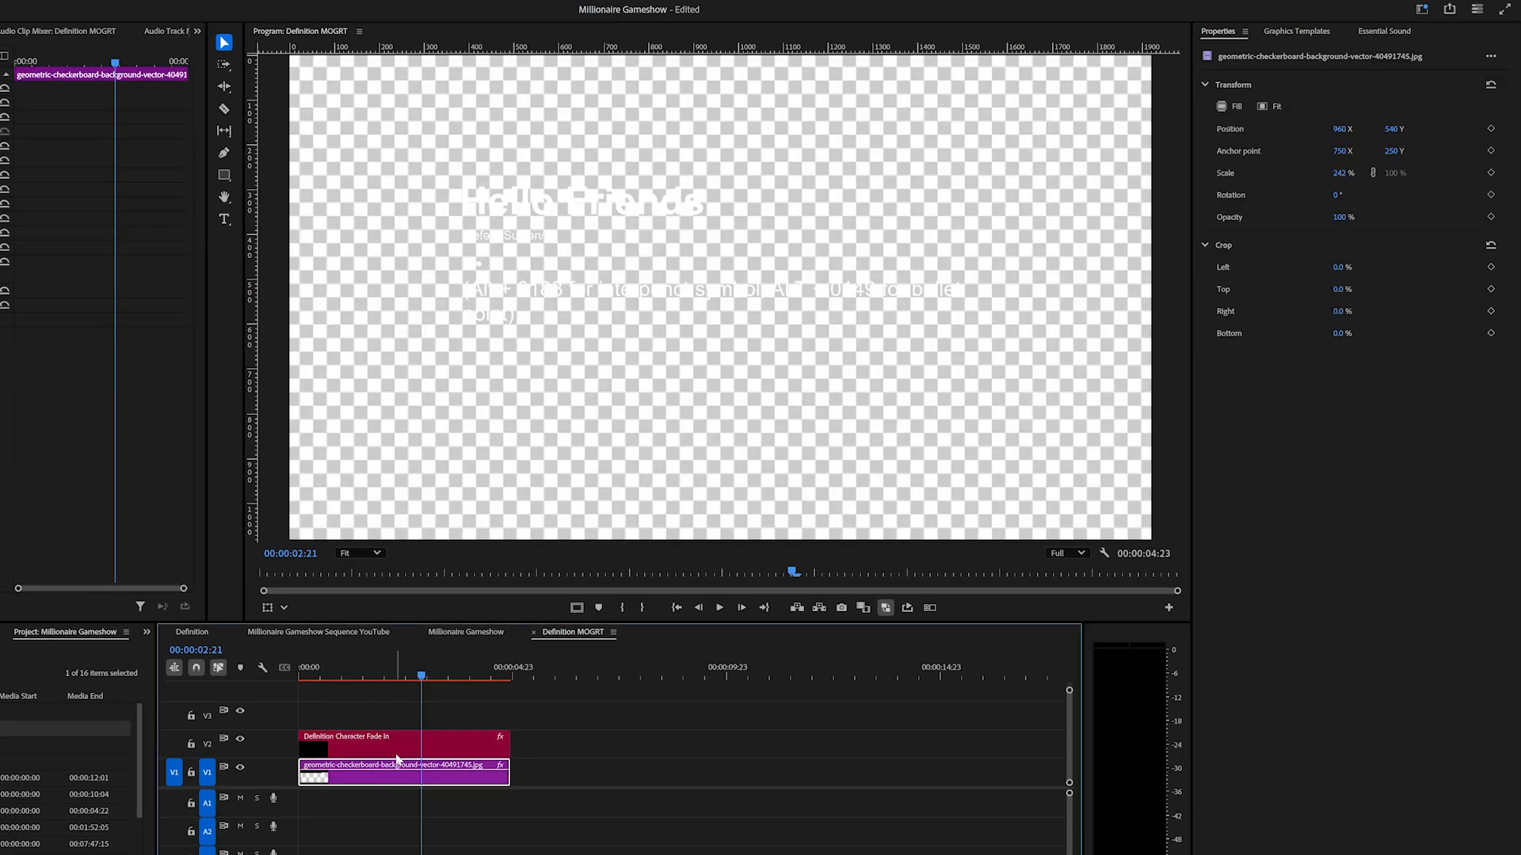
pyautogui.click(397, 751)
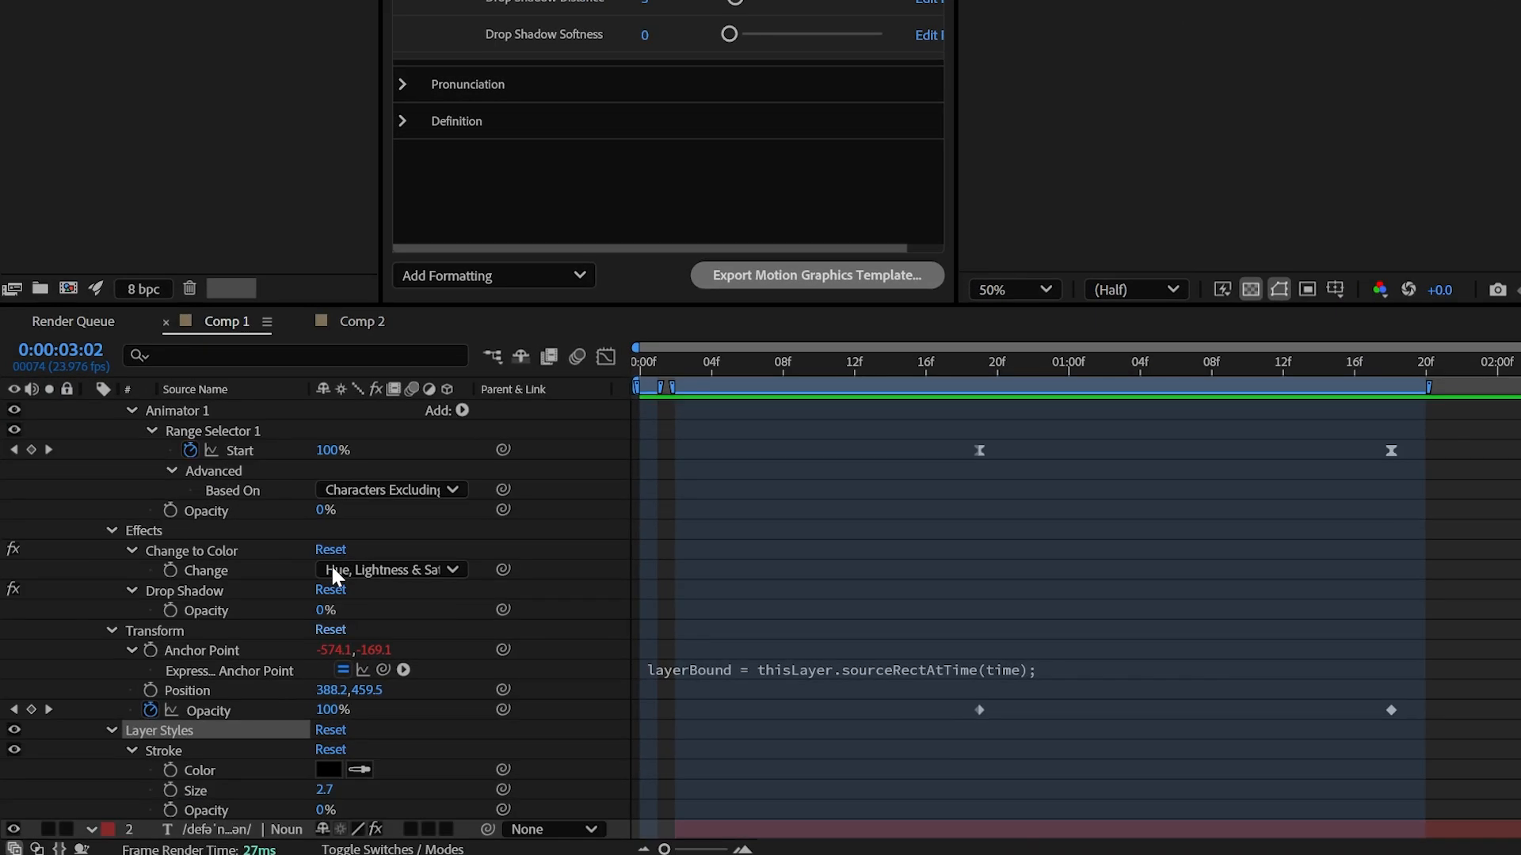
# - Examine the Drop Shadow effect and the Stroke layer style on Comp 1's first text layer
pyautogui.click(203, 590)
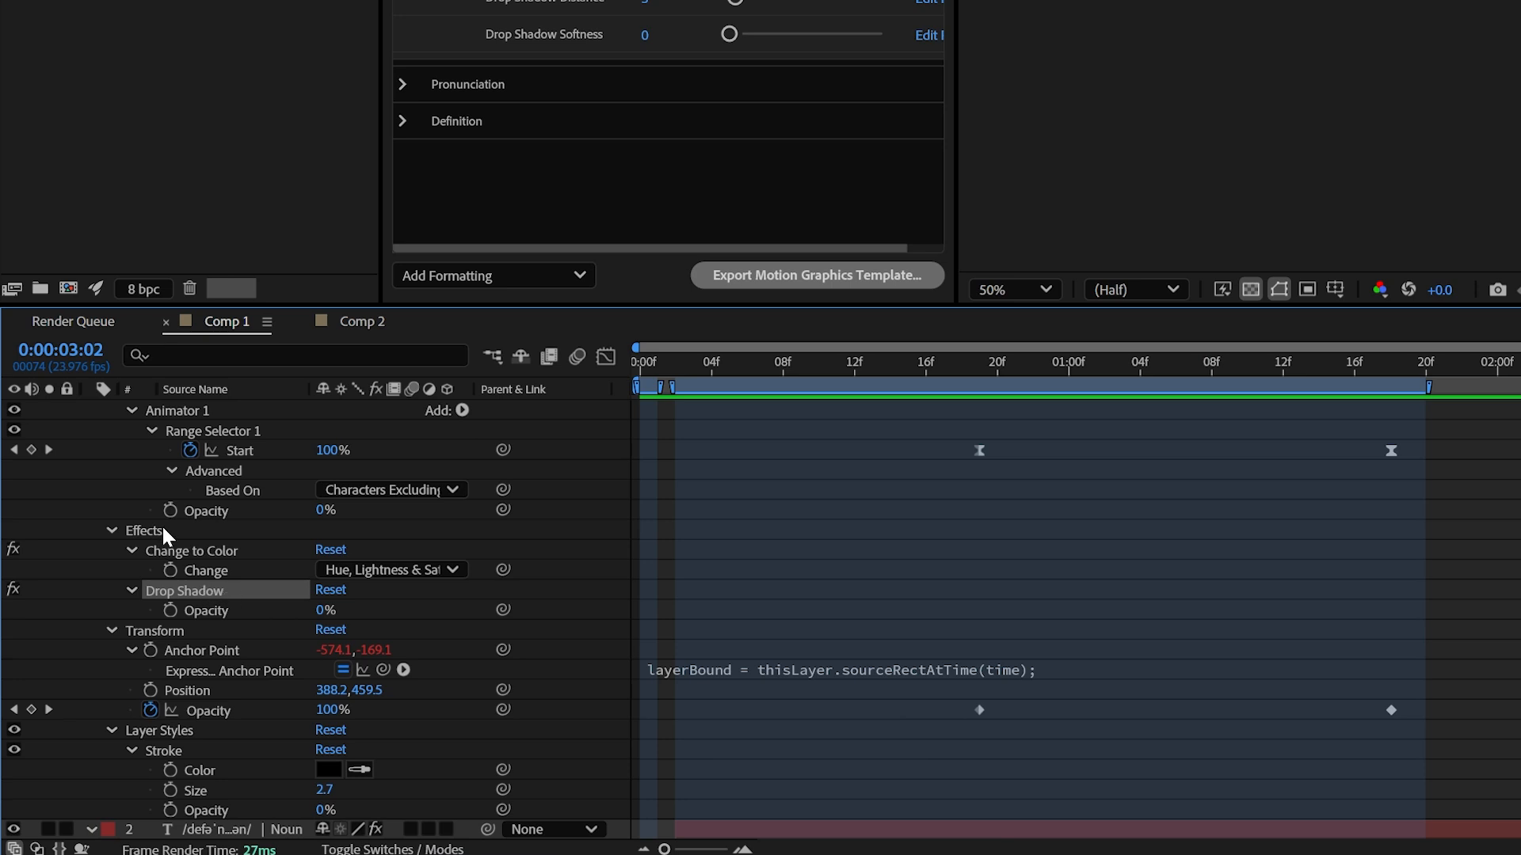
pyautogui.click(185, 760)
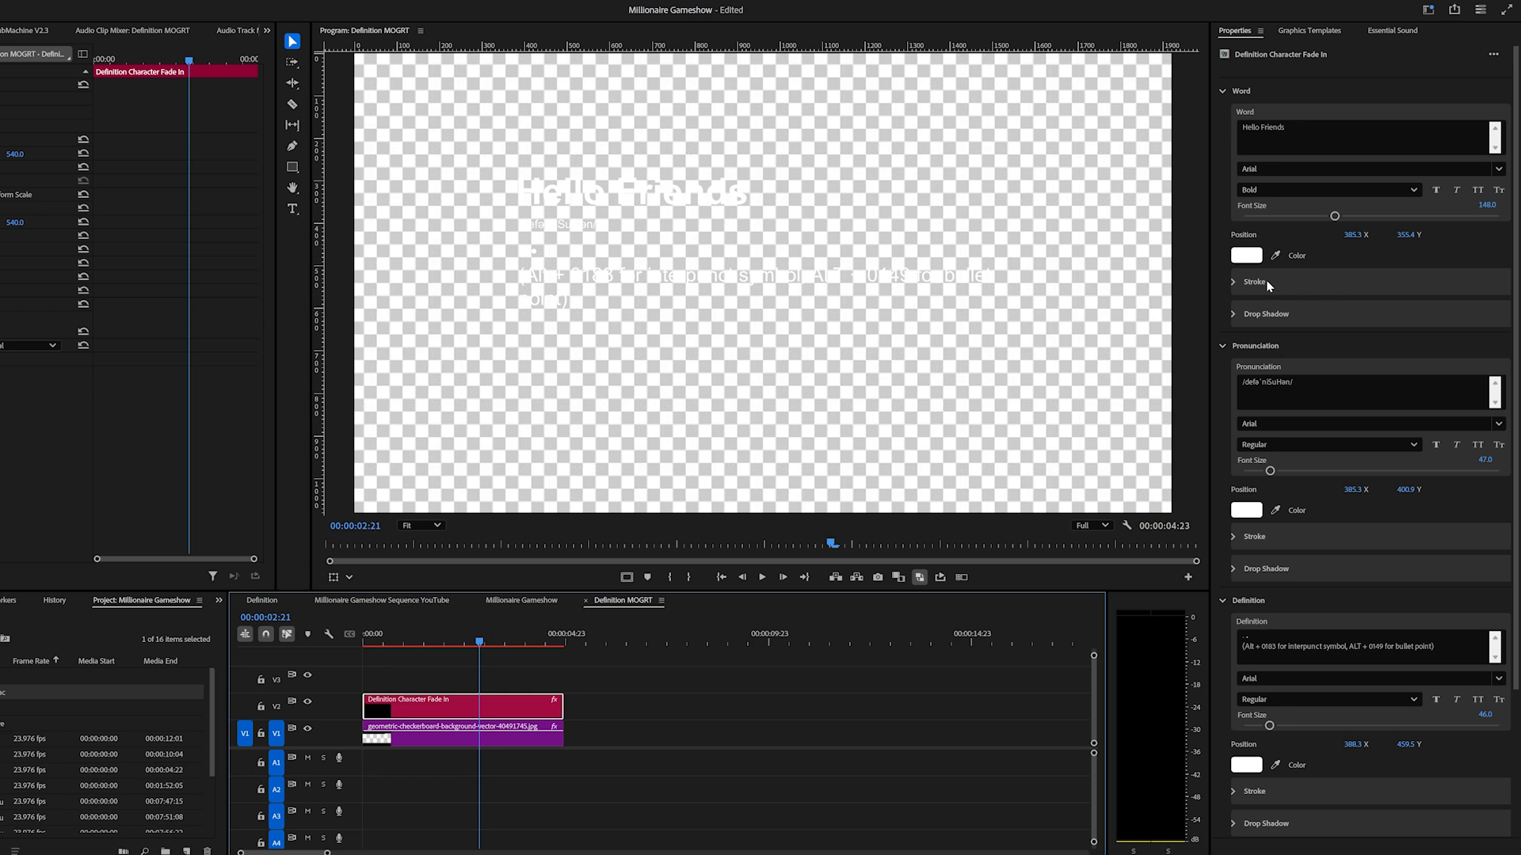
# - Switch to Premiere Pro and try a stroke and drop shadow on the Word text, both at opacity 100, with shadow softness 21
pyautogui.click(1229, 280)
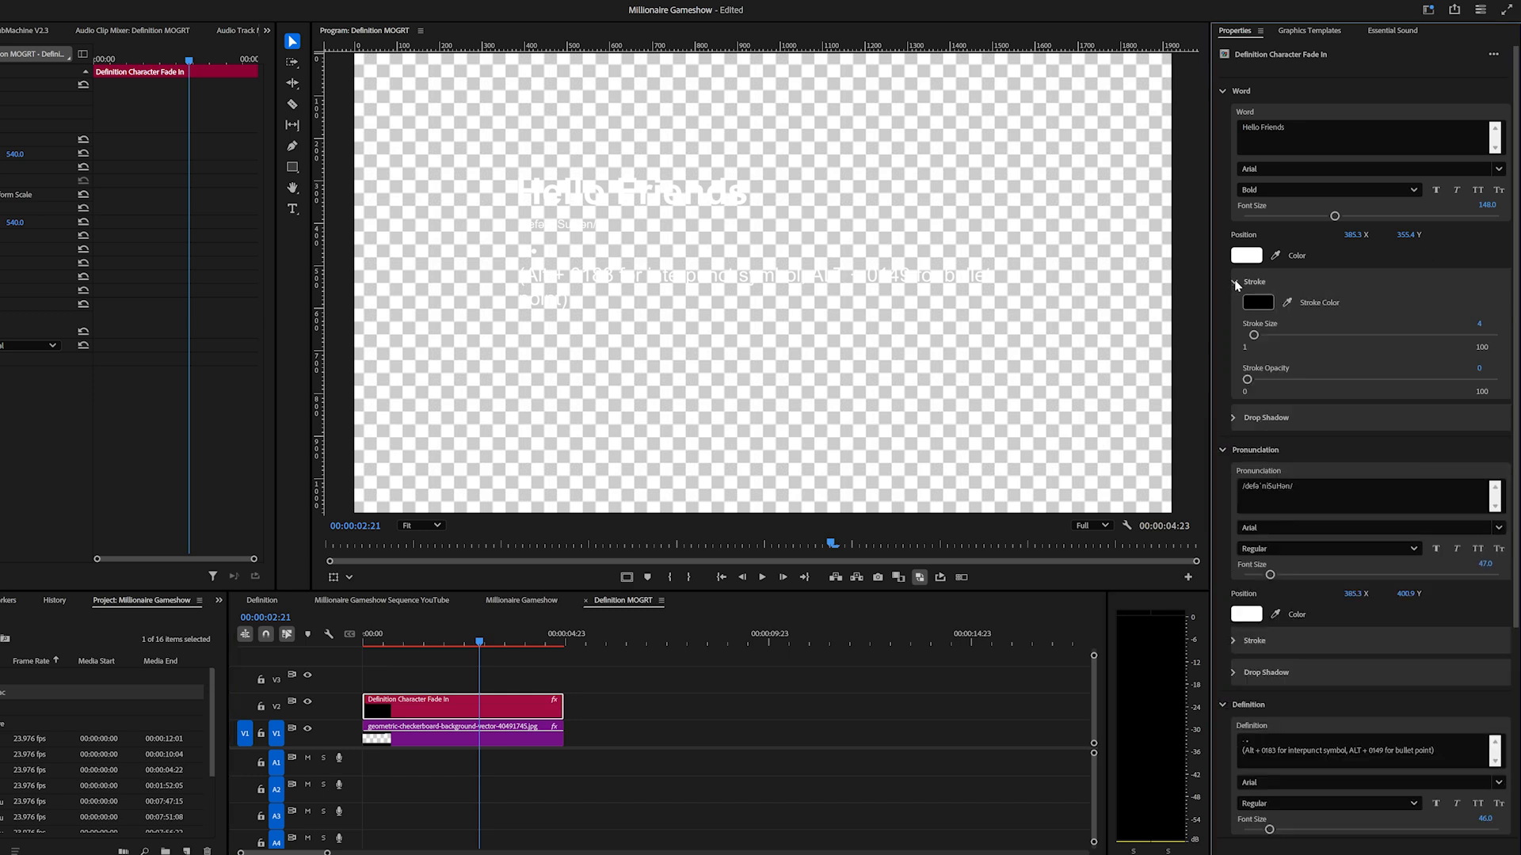
pyautogui.click(1246, 417)
pyautogui.moveTo(1278, 475); pyautogui.dragTo(1499, 470)
pyautogui.moveTo(1247, 581)
pyautogui.mouseDown()
pyautogui.moveTo(1346, 582)
pyautogui.moveTo(1269, 581)
pyautogui.mouseUp()
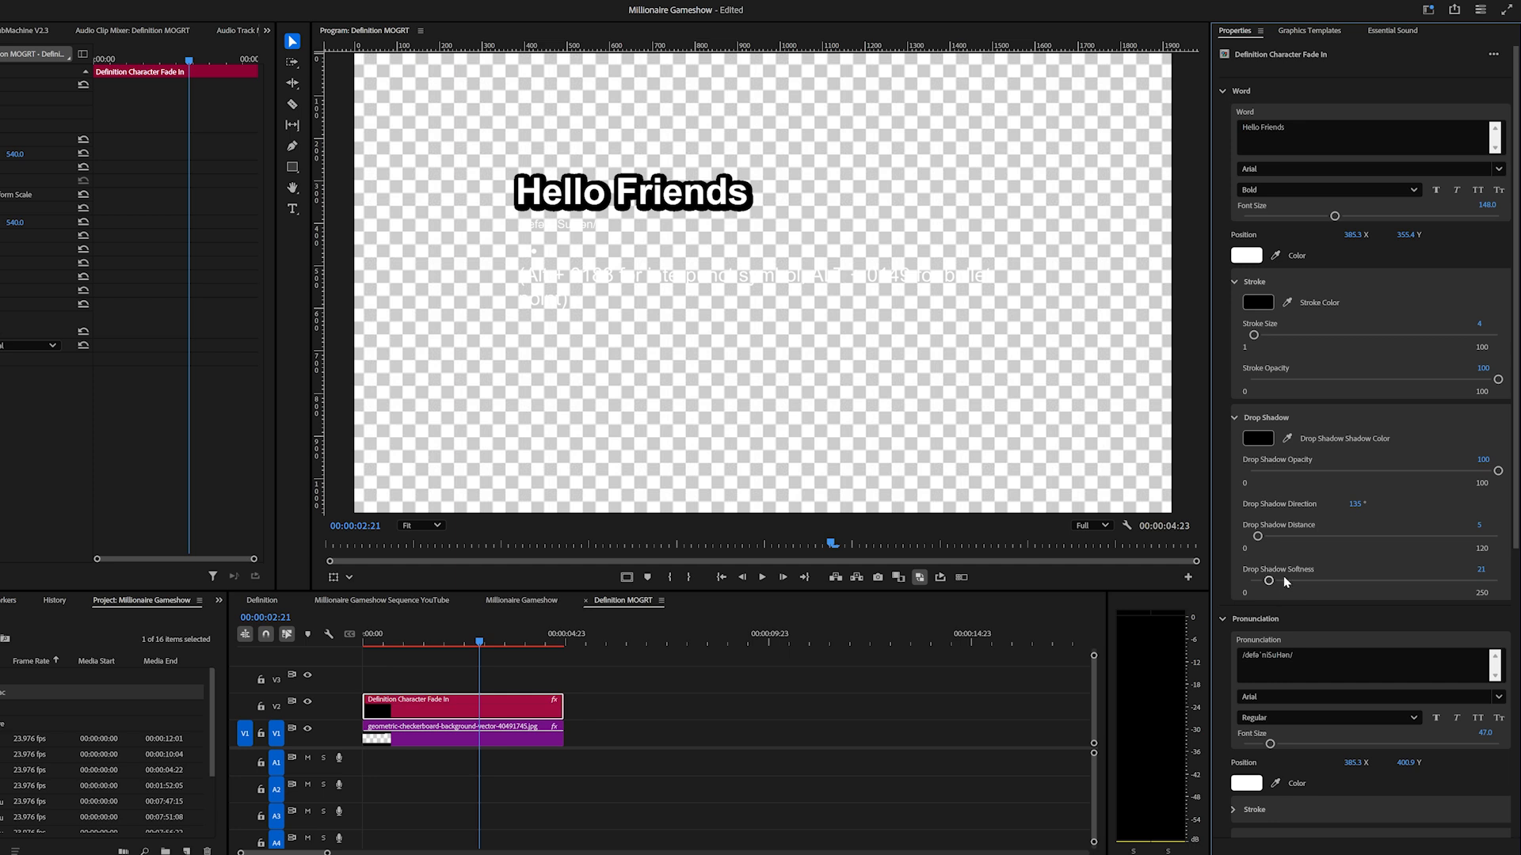
# - Reset the Word text's stroke opacity, drop shadow softness and drop shadow opacity to 0
pyautogui.moveTo(1418, 376)
pyautogui.mouseDown()
pyautogui.moveTo(1205, 397)
pyautogui.moveTo(1181, 415)
pyautogui.mouseUp()
pyautogui.moveTo(1268, 580)
pyautogui.mouseDown()
pyautogui.moveTo(1357, 579)
pyautogui.moveTo(1240, 579)
pyautogui.mouseUp()
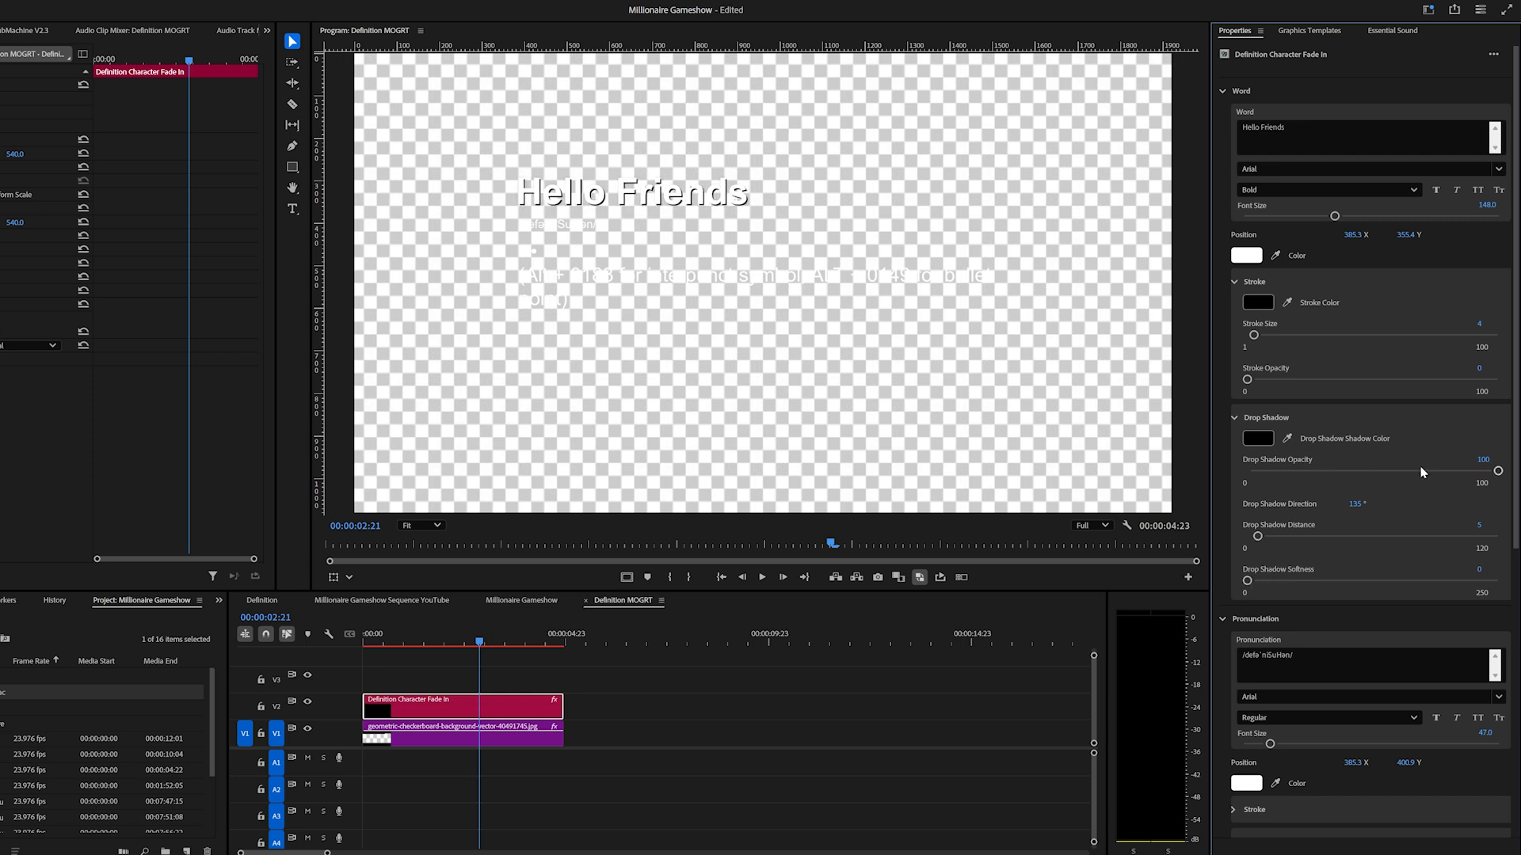
pyautogui.moveTo(1435, 474); pyautogui.dragTo(1239, 475)
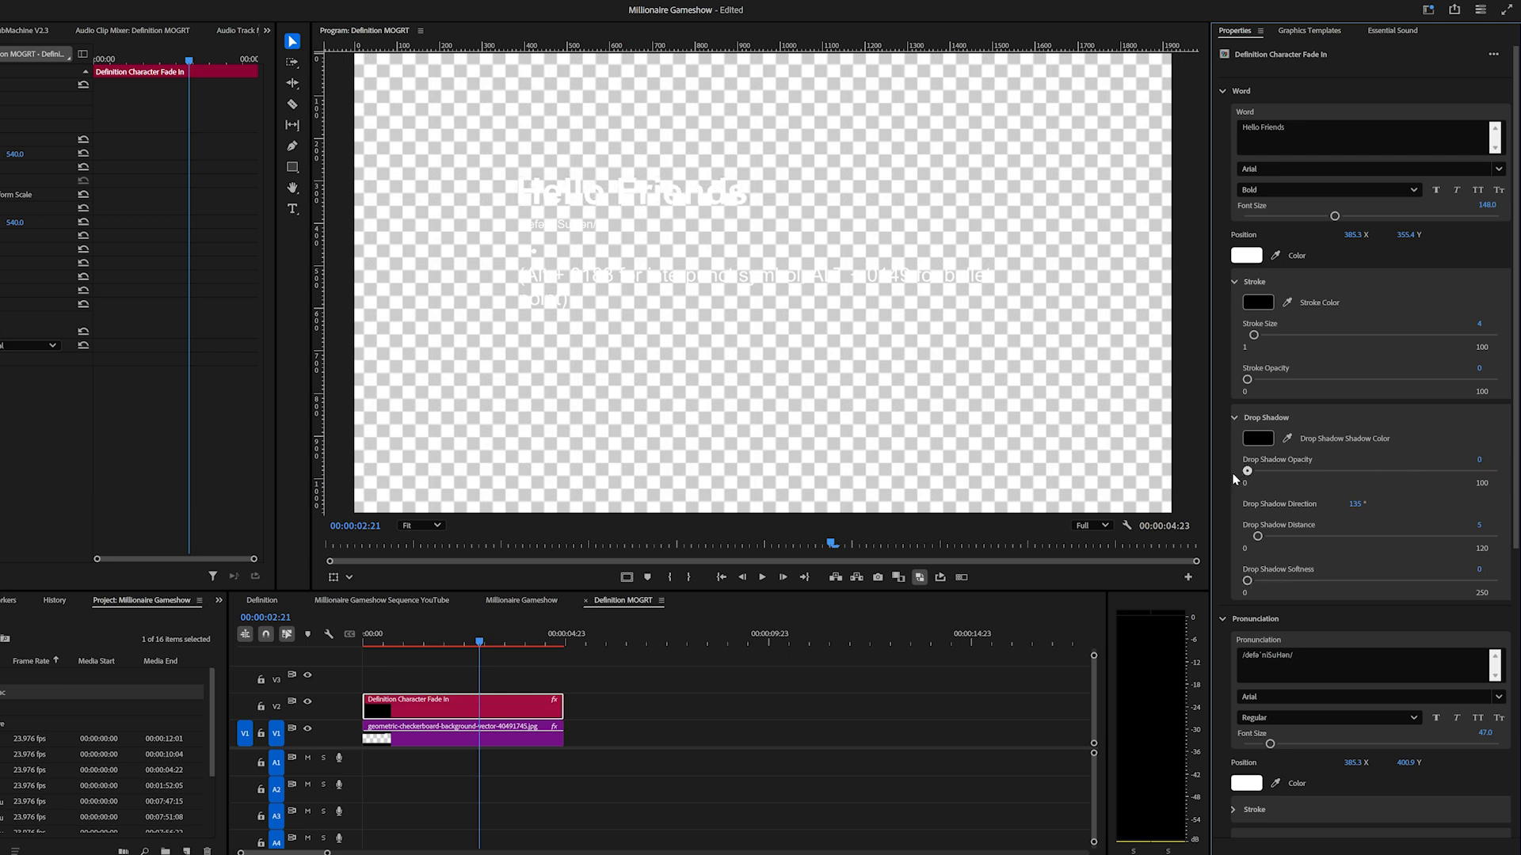
# - Give the Word text a black stroke with opacity 100 and size 7
pyautogui.click(1242, 419)
pyautogui.moveTo(1401, 380); pyautogui.dragTo(1499, 380)
pyautogui.moveTo(1254, 335)
pyautogui.mouseDown()
pyautogui.moveTo(1398, 336)
pyautogui.moveTo(1299, 336)
pyautogui.moveTo(1263, 358)
pyautogui.mouseUp()
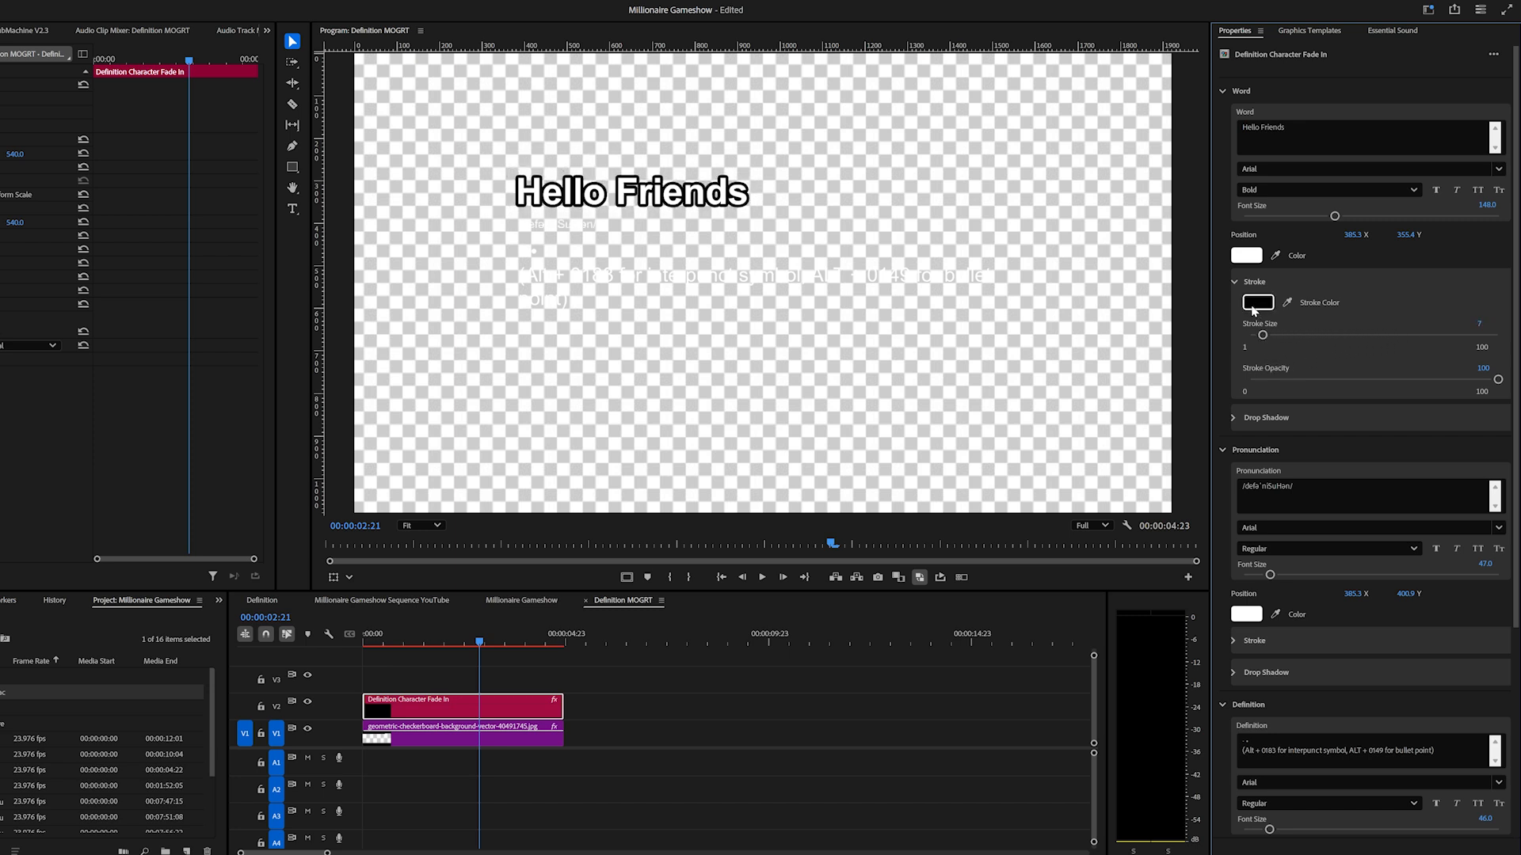
pyautogui.click(1235, 283)
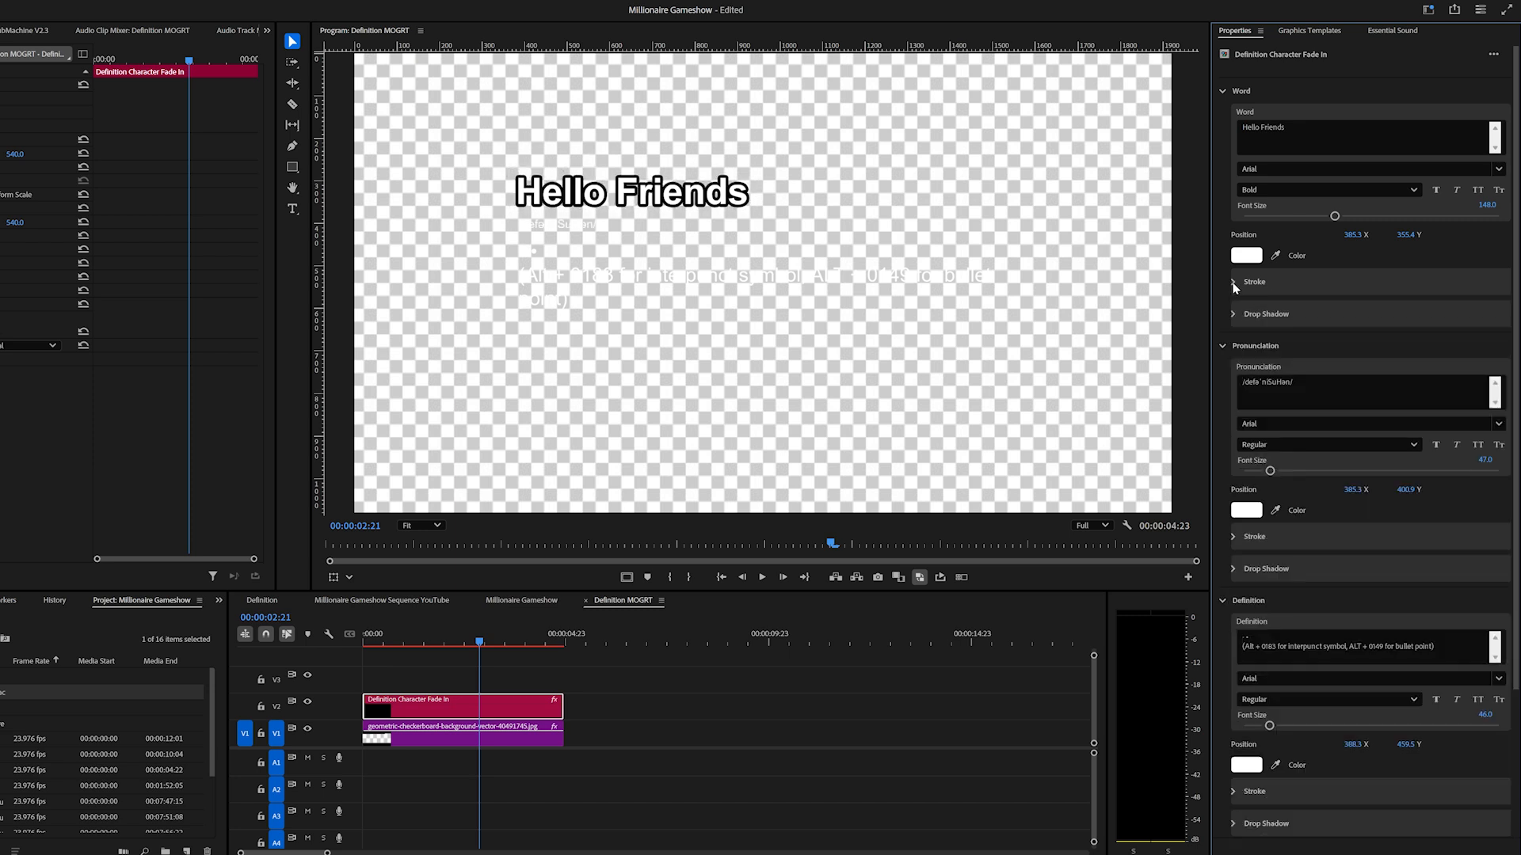
# - Set the Pronunciation text's stroke opacity to 100 and slightly increase its stroke size
pyautogui.click(1240, 538)
pyautogui.moveTo(1259, 635); pyautogui.dragTo(1499, 637)
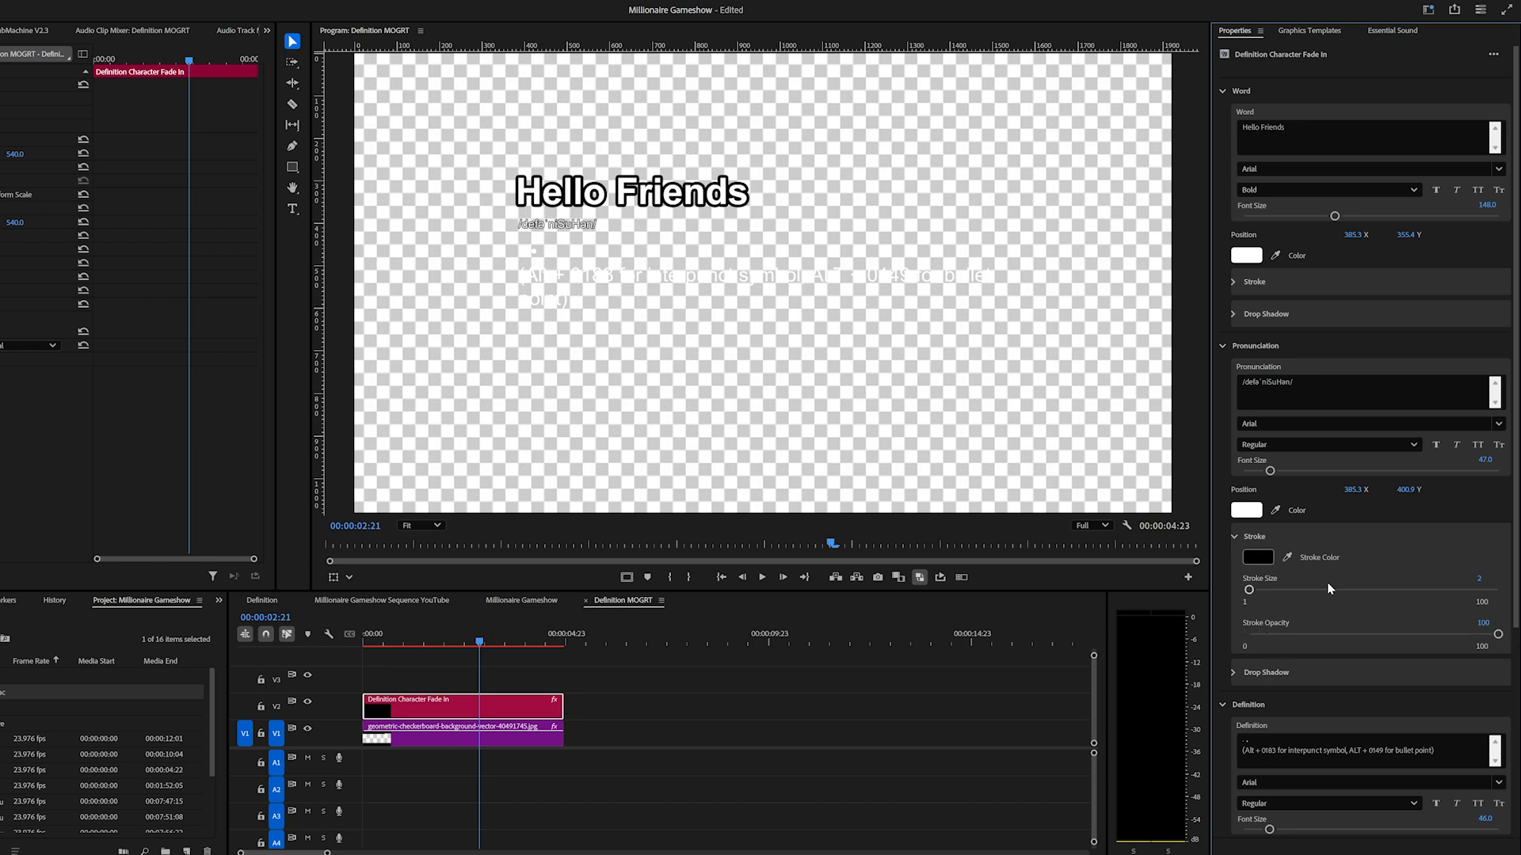
pyautogui.moveTo(1250, 591); pyautogui.dragTo(1252, 592)
pyautogui.click(1236, 533)
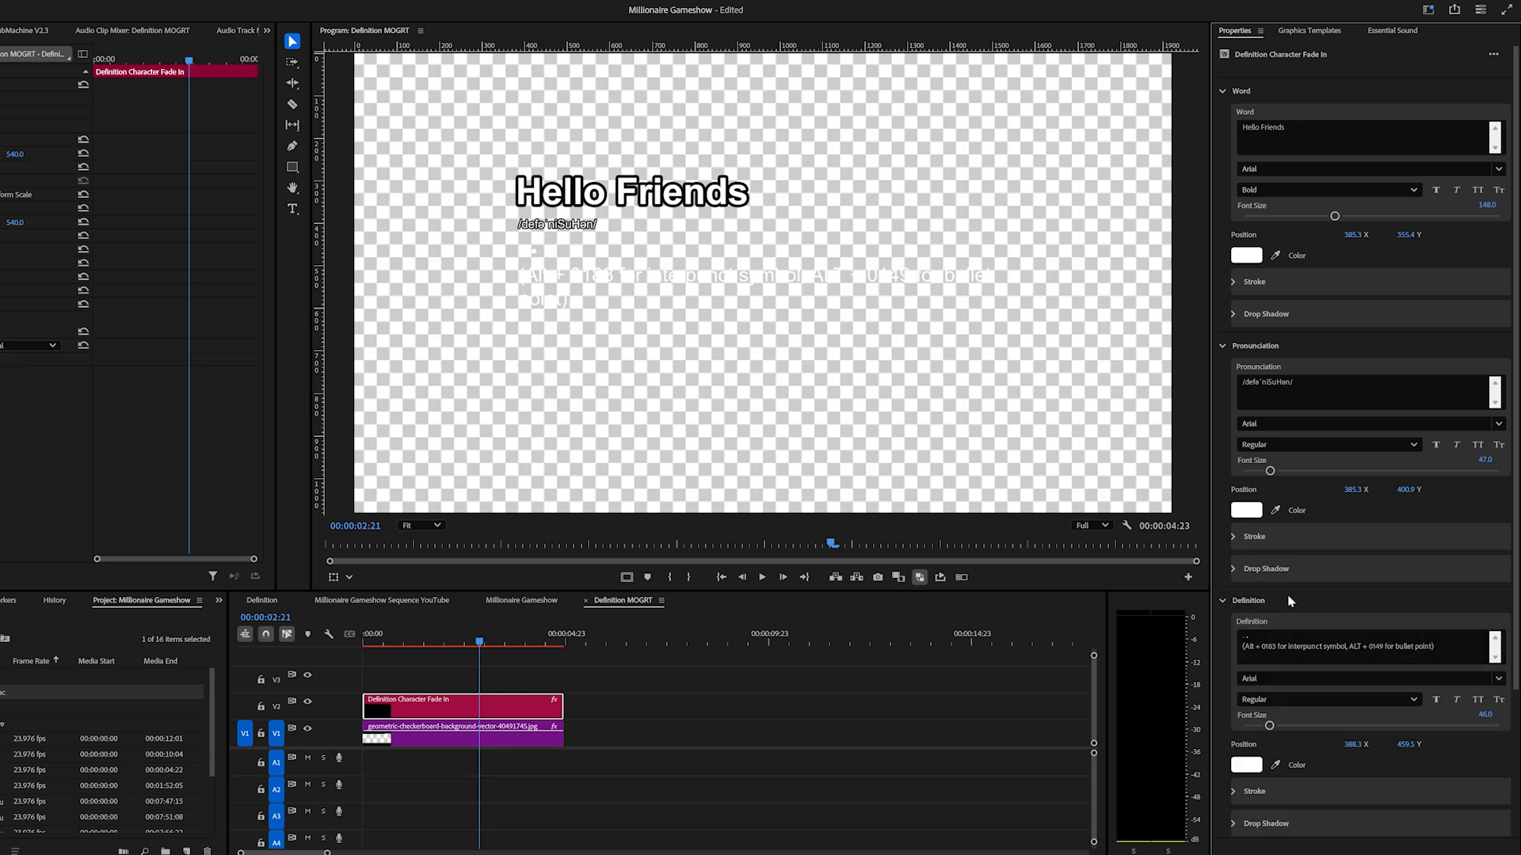
# - Give the Definition text a stroke with size 4 and opacity 100
pyautogui.scroll(-1, 1247, 598)
pyautogui.scroll(-2, 1247, 596)
pyautogui.click(1235, 713)
pyautogui.moveTo(1249, 768); pyautogui.dragTo(1255, 770)
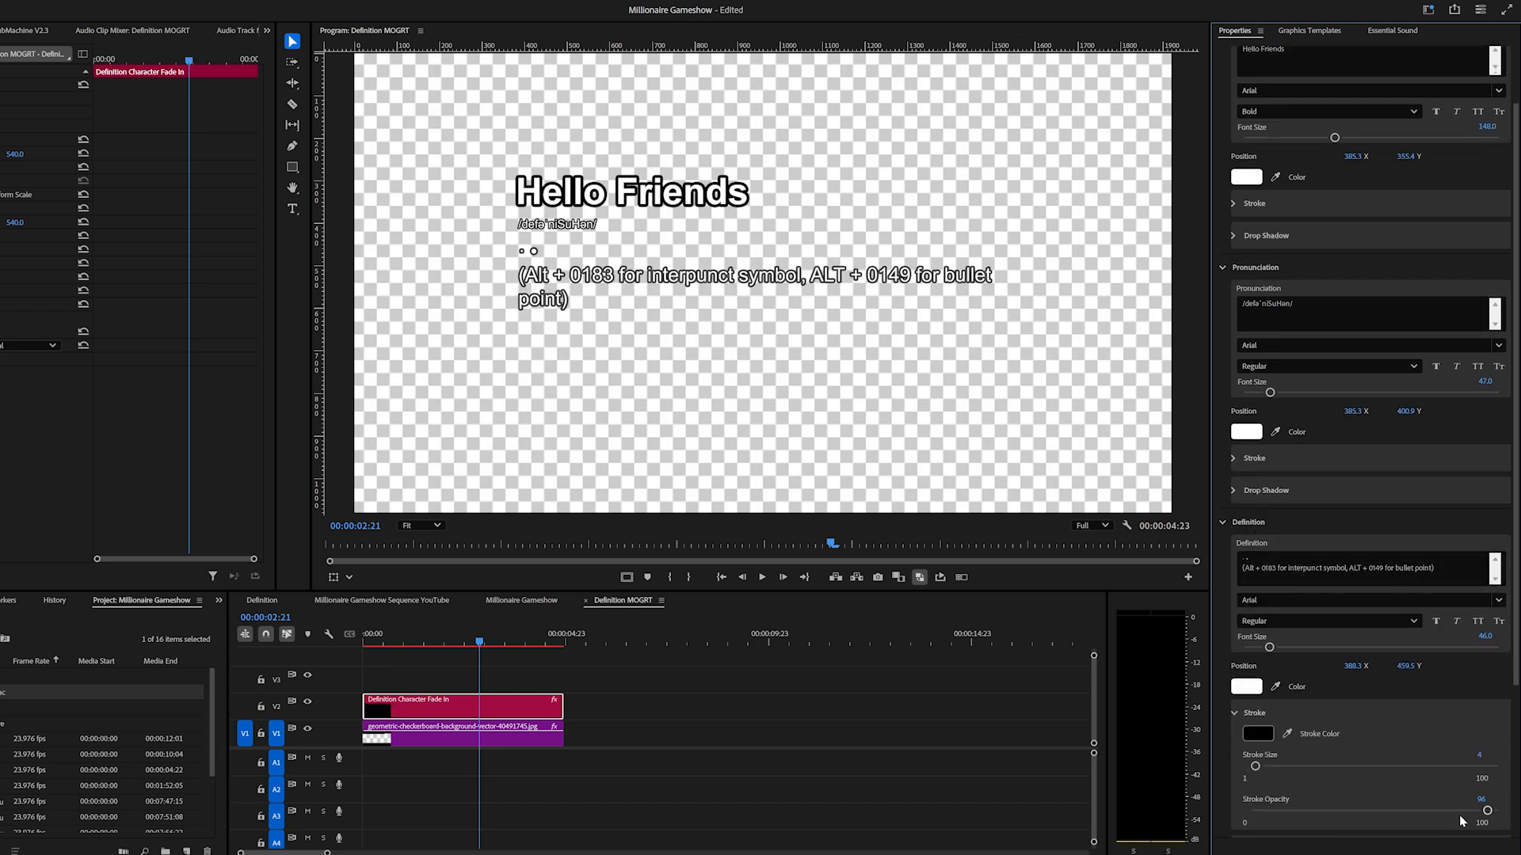
pyautogui.moveTo(1488, 811); pyautogui.dragTo(1501, 811)
# - Enlarge the Word text's font size to about 220 and undo a trial shift of its horizontal position
pyautogui.scroll(2, 1457, 272)
pyautogui.moveTo(1335, 216); pyautogui.dragTo(1260, 242)
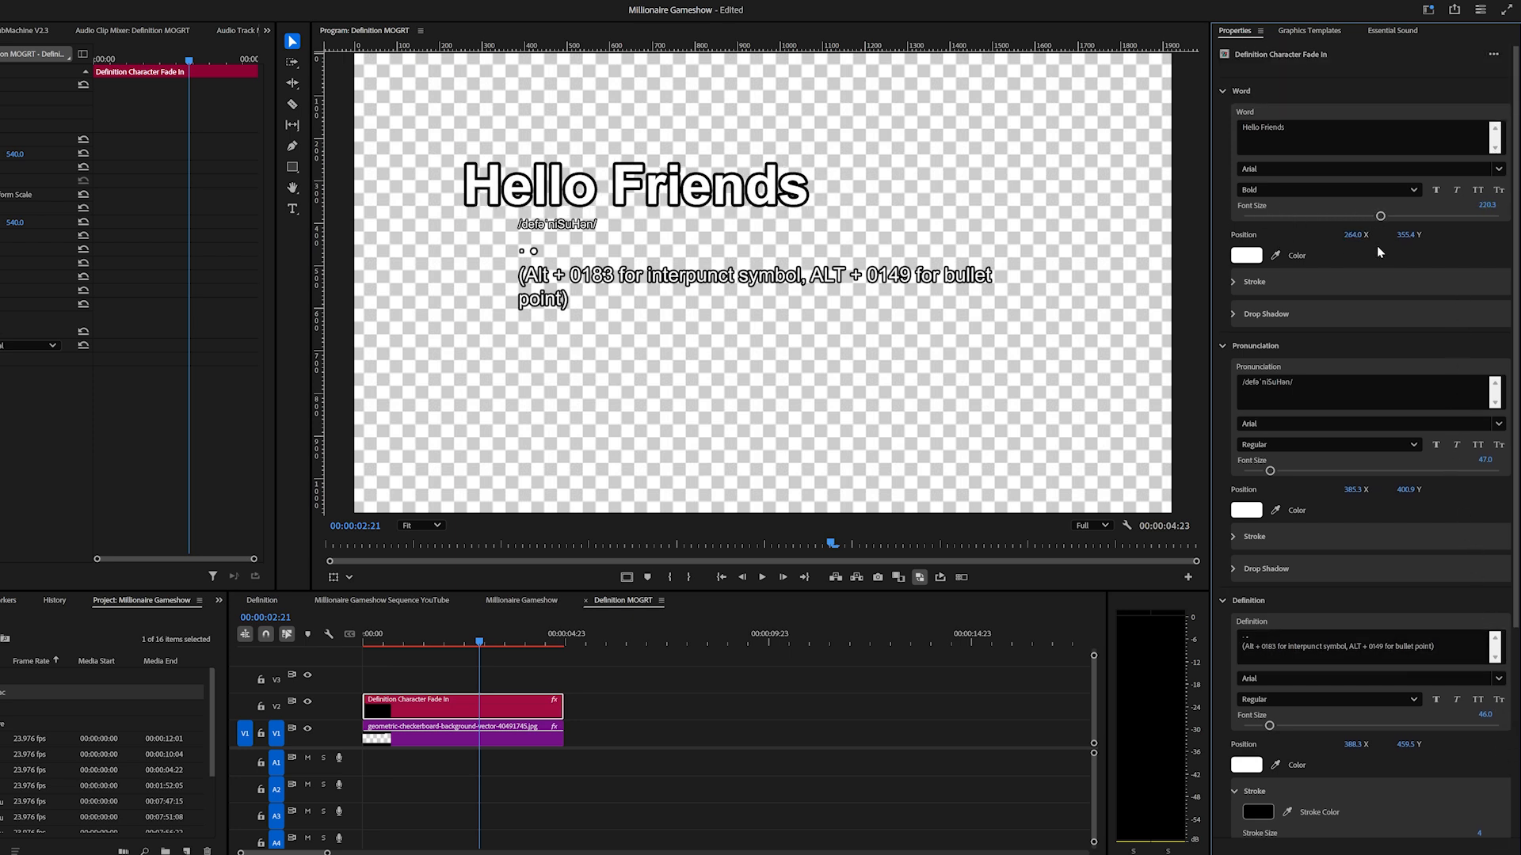
pyautogui.hotkey('ctrl', 'z')
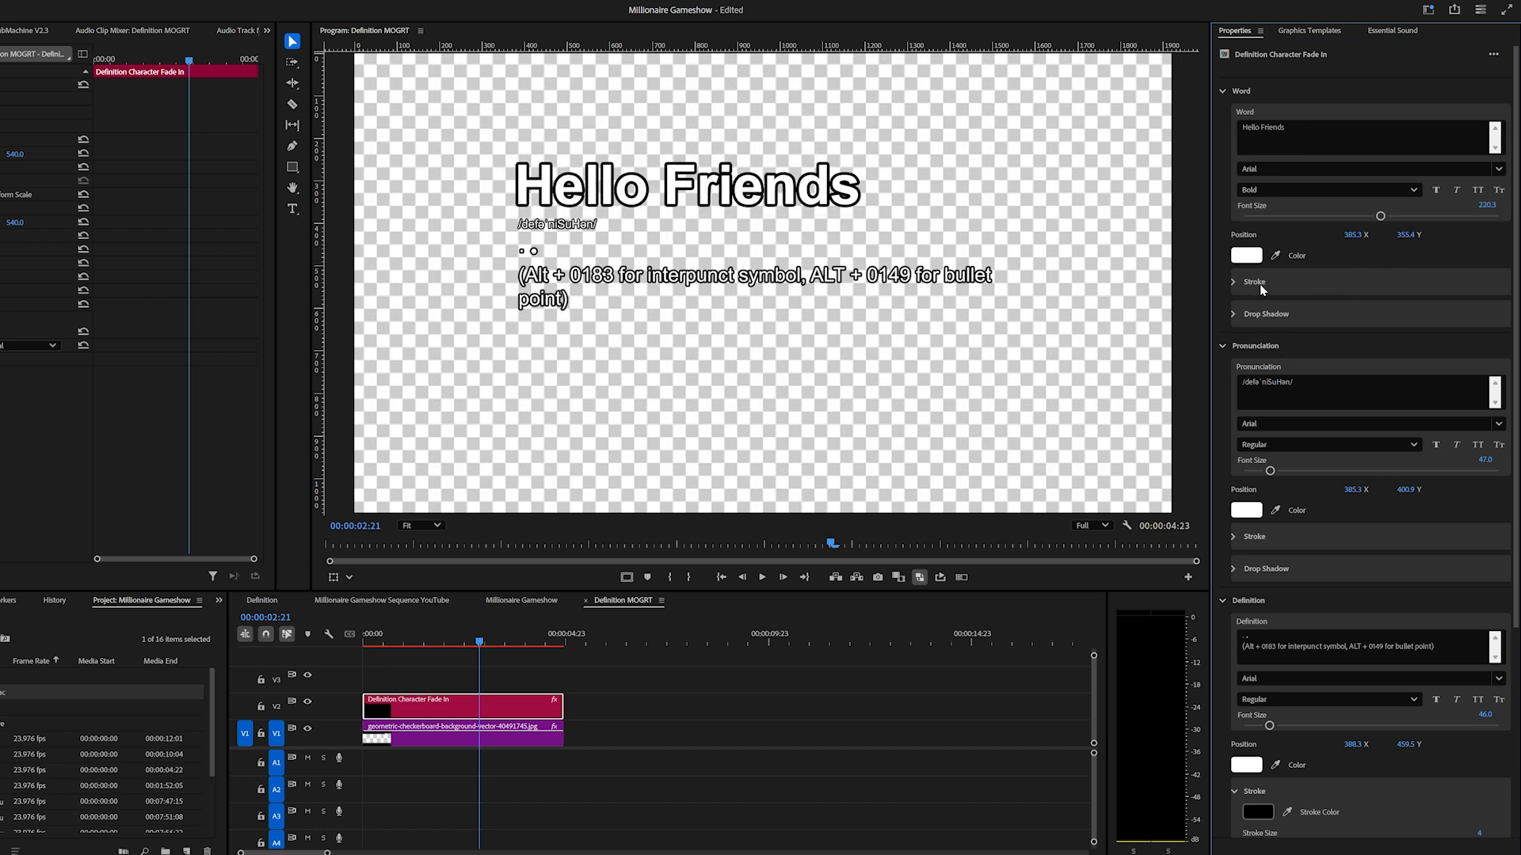
# - Change the Word text's fill color to pure red, FF0000
pyautogui.click(1258, 261)
pyautogui.moveTo(667, 396); pyautogui.dragTo(702, 326)
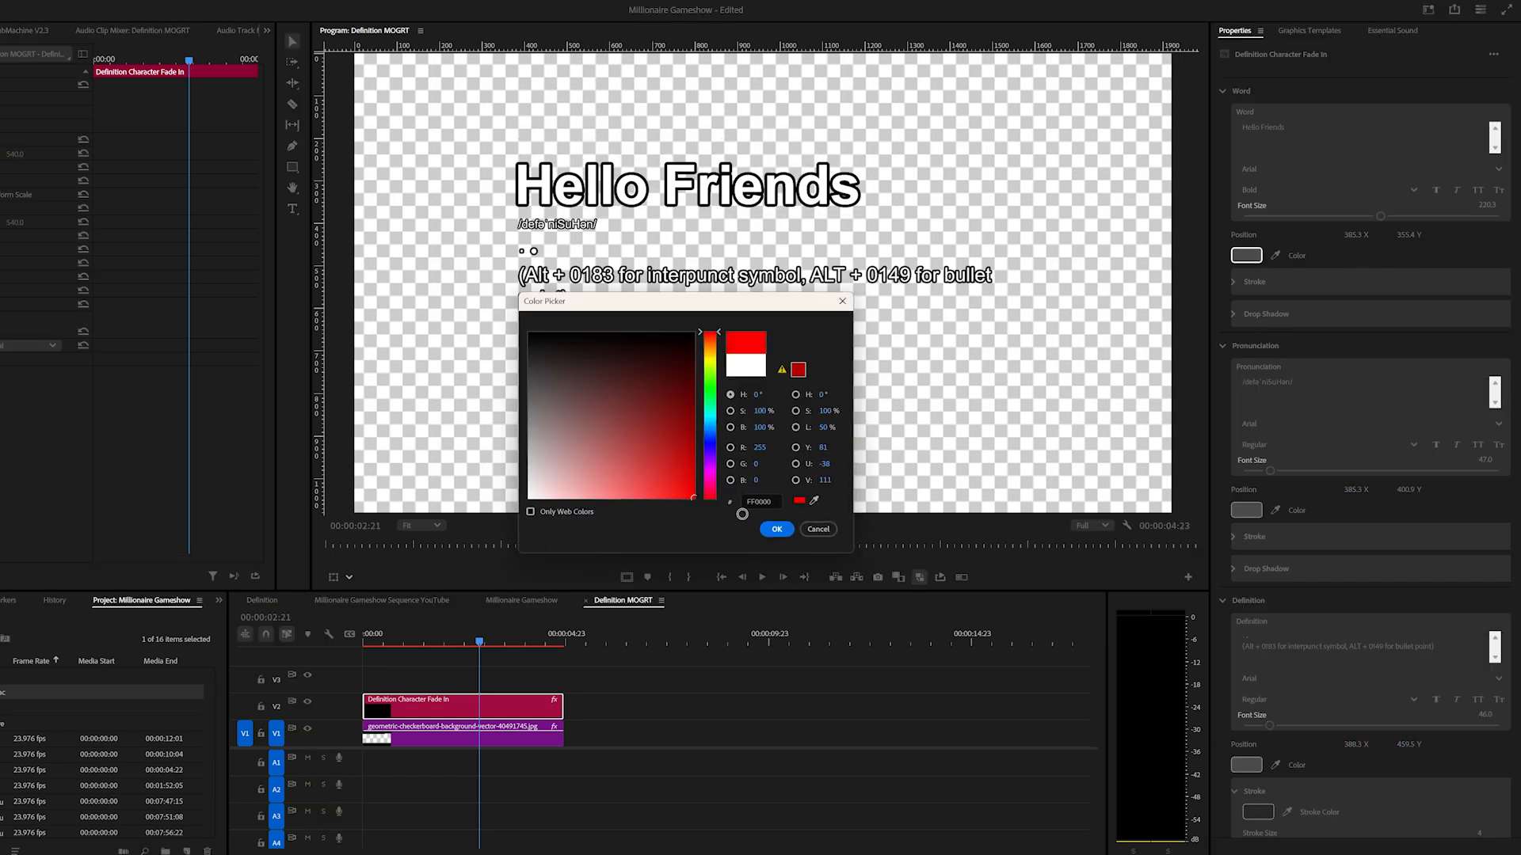
pyautogui.click(780, 532)
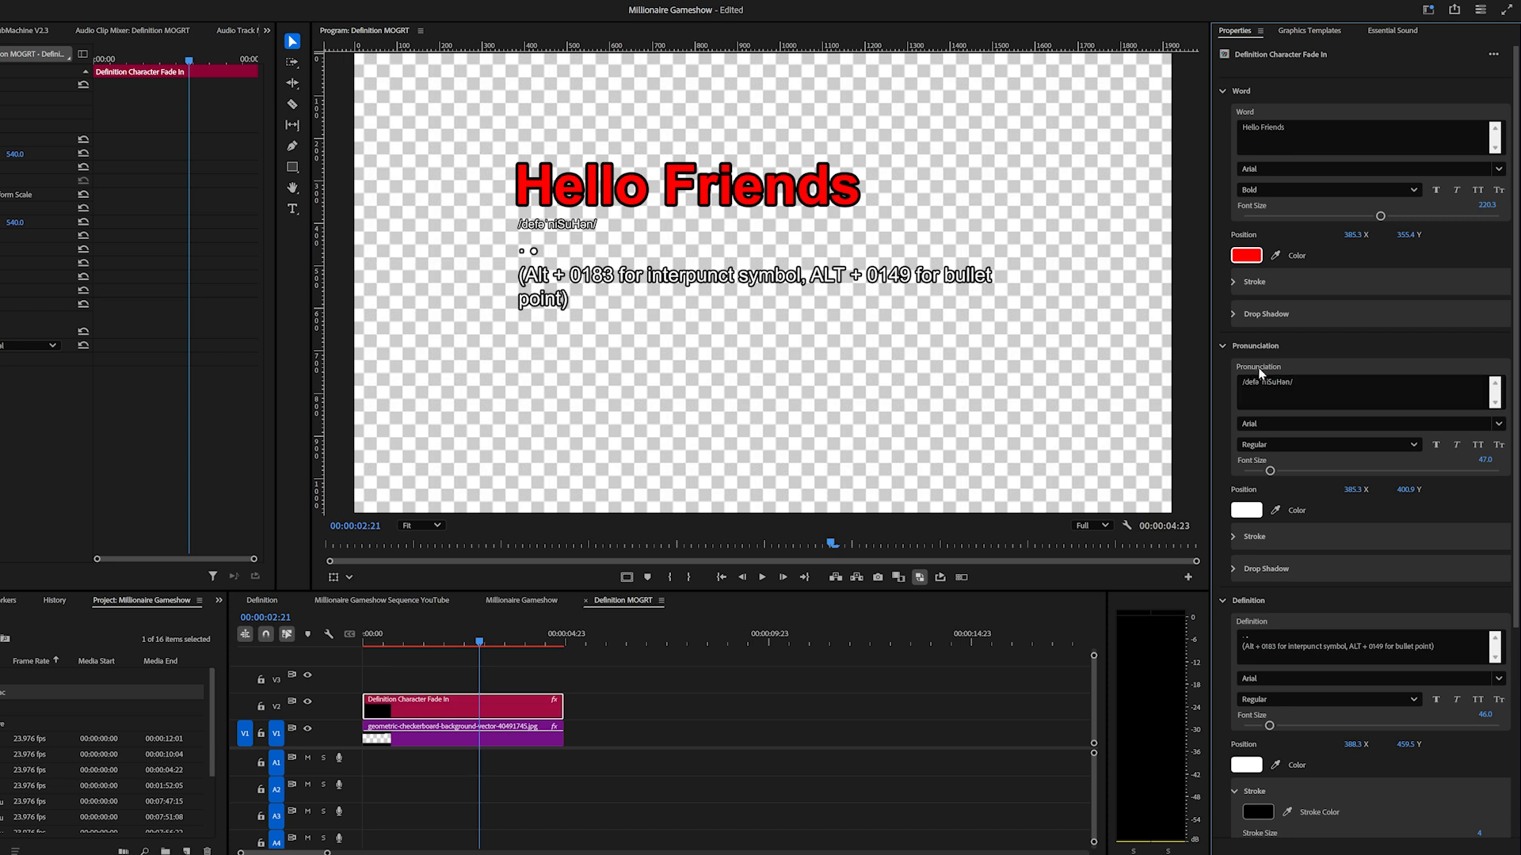
# - Adjust the font sizes to about 199 for the Word, 141 for the Pronunciation and 79 for the Definition text
pyautogui.moveTo(1272, 470)
pyautogui.mouseDown()
pyautogui.moveTo(1332, 483)
pyautogui.moveTo(1265, 481)
pyautogui.moveTo(1294, 479)
pyautogui.mouseUp()
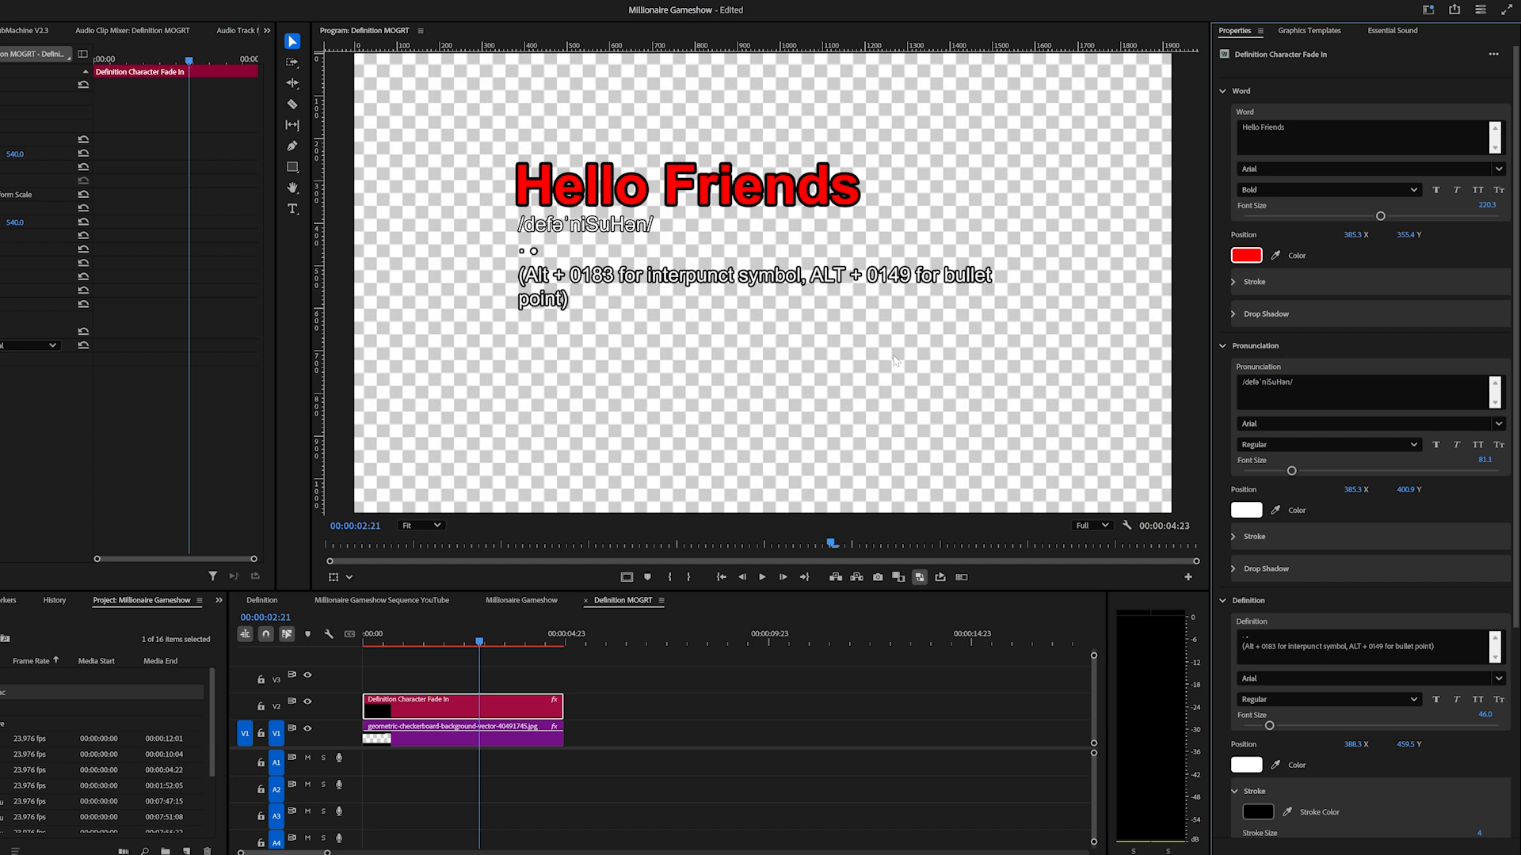
pyautogui.moveTo(1268, 726)
pyautogui.mouseDown()
pyautogui.moveTo(1314, 725)
pyautogui.moveTo(1282, 726)
pyautogui.mouseUp()
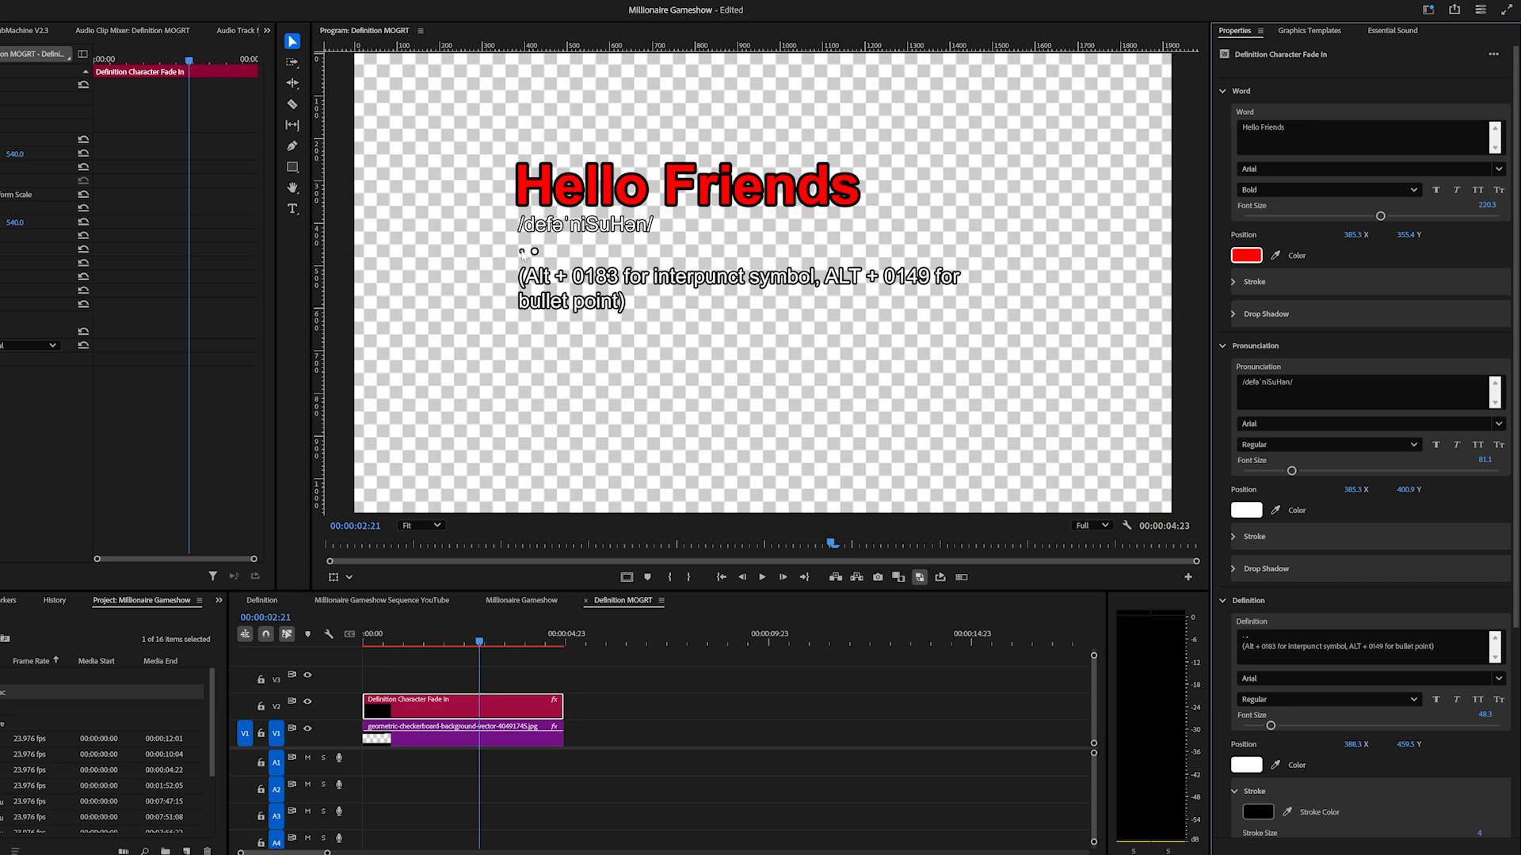
pyautogui.moveTo(1270, 725); pyautogui.dragTo(1297, 726)
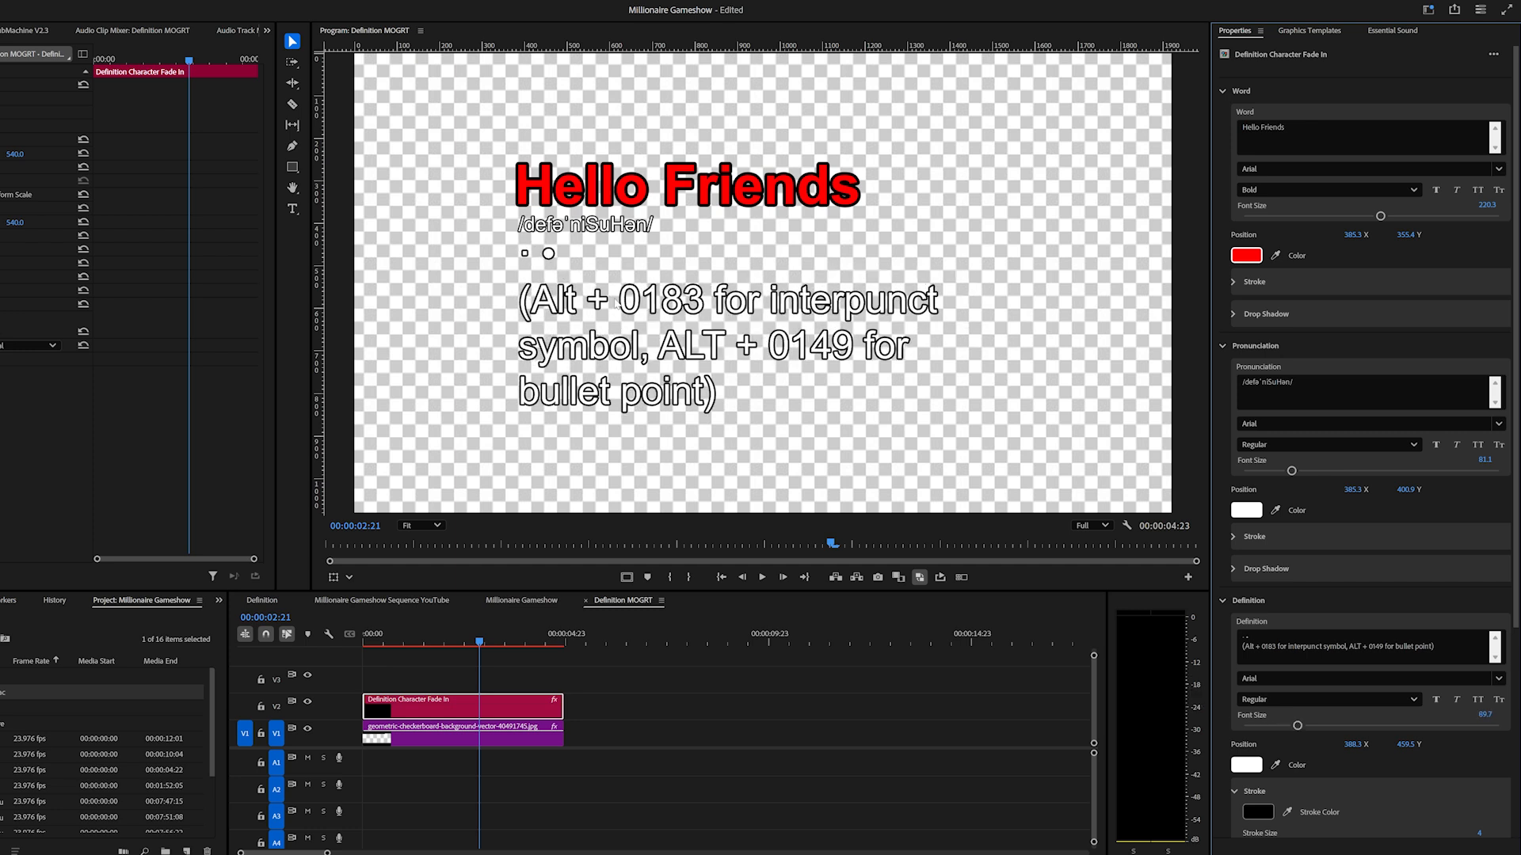
pyautogui.moveTo(1290, 471)
pyautogui.mouseDown()
pyautogui.moveTo(1332, 471)
pyautogui.moveTo(1296, 473)
pyautogui.mouseUp()
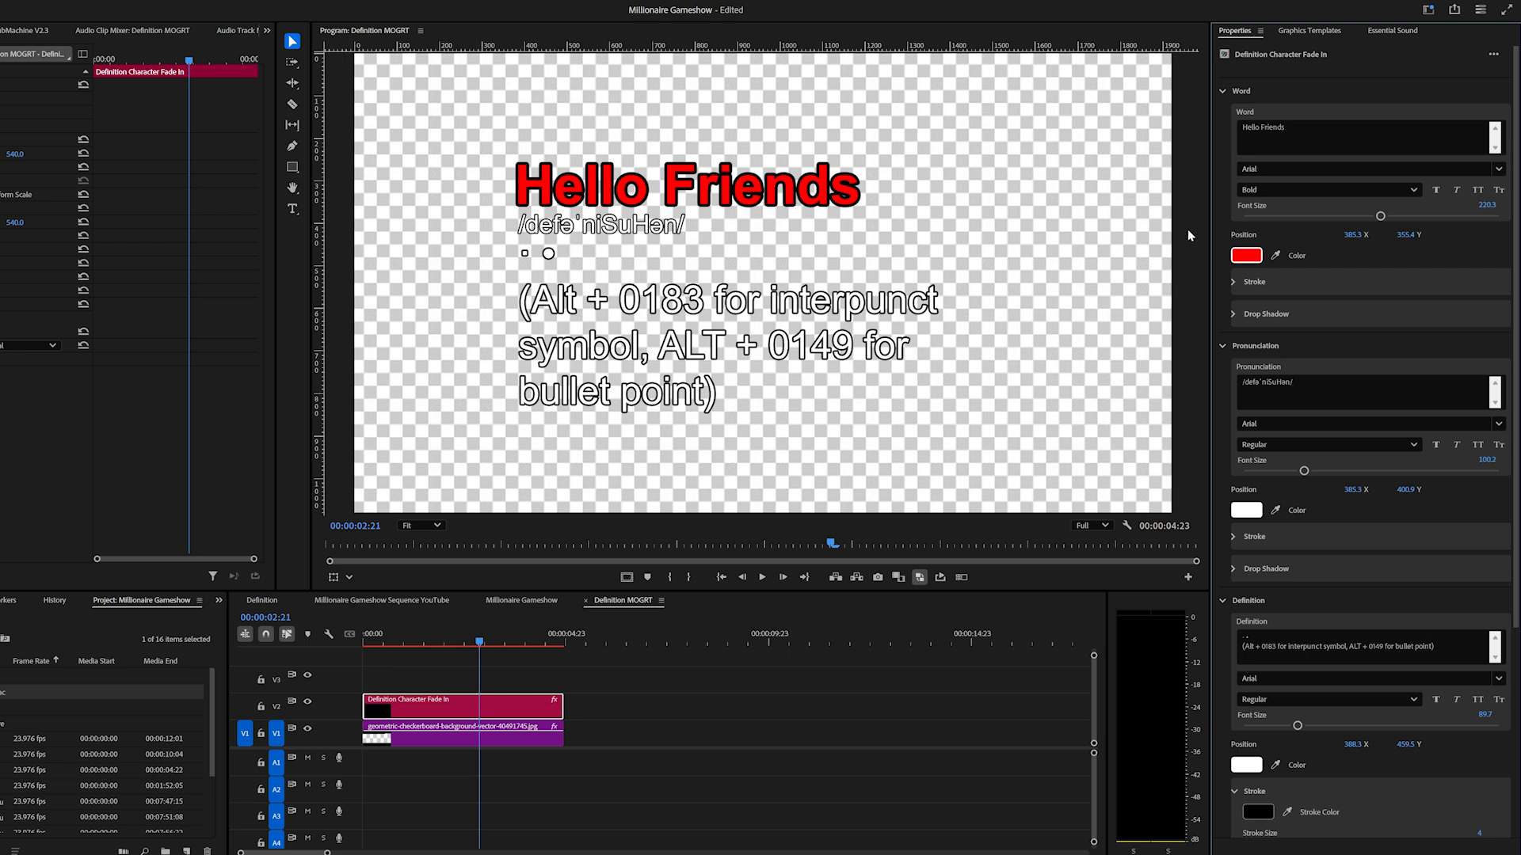
pyautogui.moveTo(1380, 215)
pyautogui.mouseDown()
pyautogui.moveTo(1340, 216)
pyautogui.moveTo(1402, 219)
pyautogui.mouseUp()
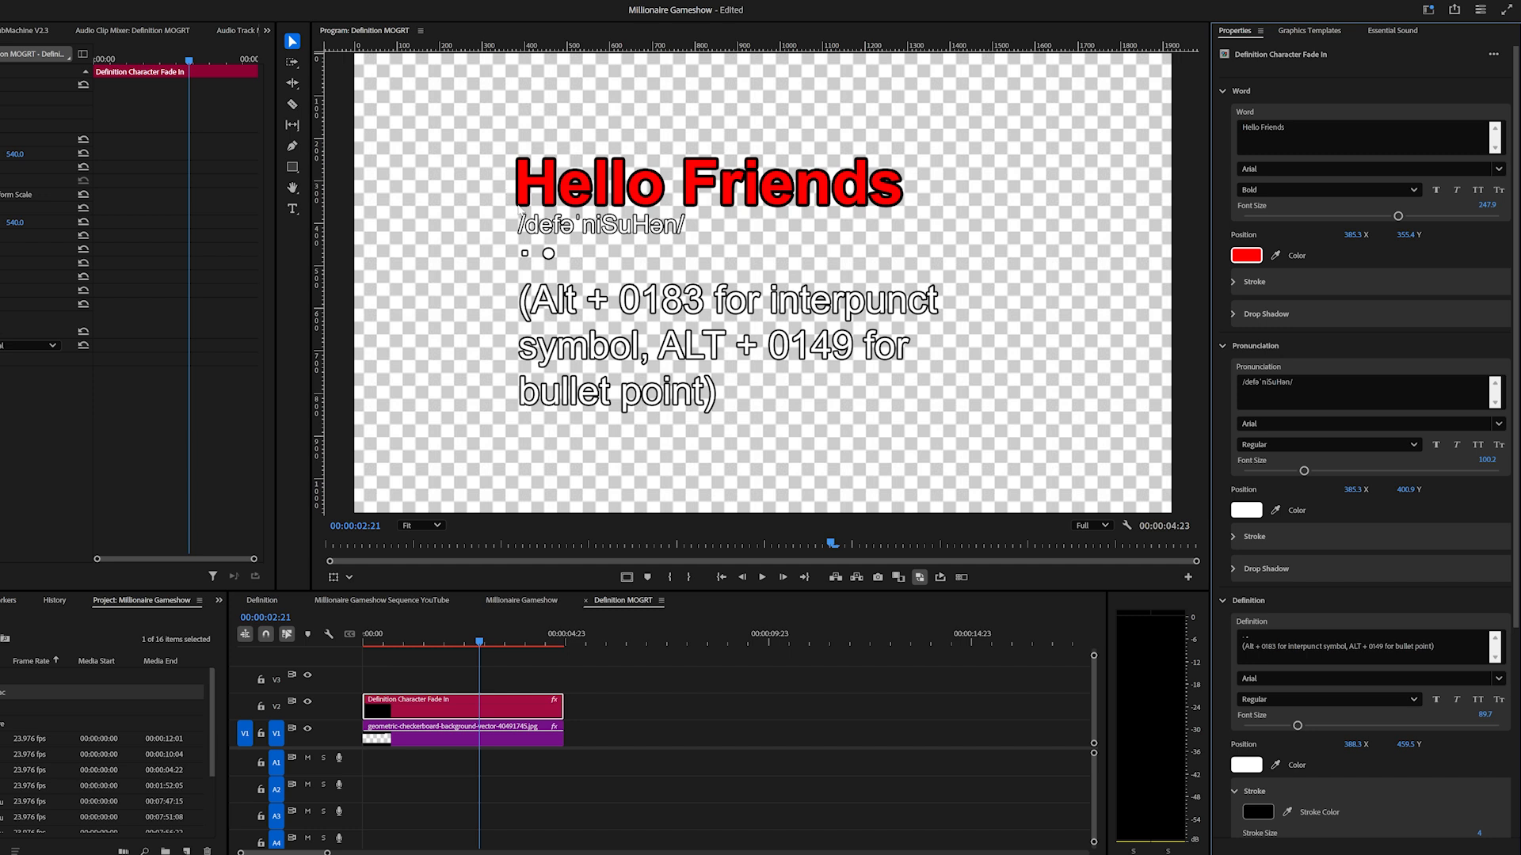
pyautogui.moveTo(1385, 217)
pyautogui.mouseDown()
pyautogui.moveTo(1290, 231)
pyautogui.moveTo(1367, 215)
pyautogui.mouseUp()
pyautogui.moveTo(1270, 469); pyautogui.dragTo(1334, 484)
pyautogui.moveTo(1297, 726)
pyautogui.mouseDown()
pyautogui.moveTo(1262, 721)
pyautogui.moveTo(1315, 729)
pyautogui.moveTo(1291, 727)
pyautogui.mouseUp()
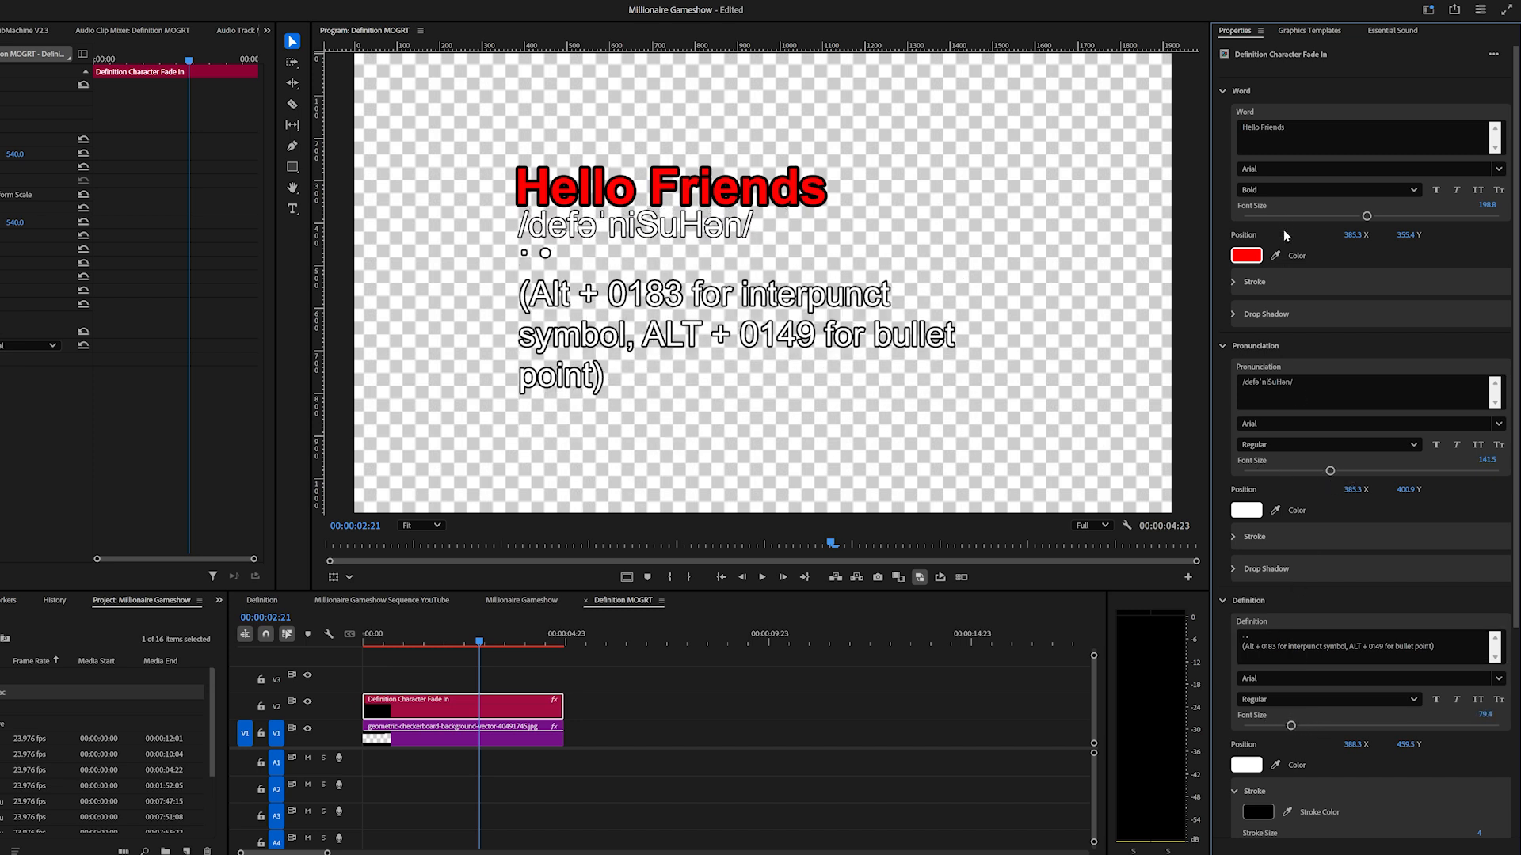
# - Set the Word text to Avenir Next Ultra Light at size about 276 and Y position 350, and scrub the timeline to preview the title
pyautogui.click(1290, 168)
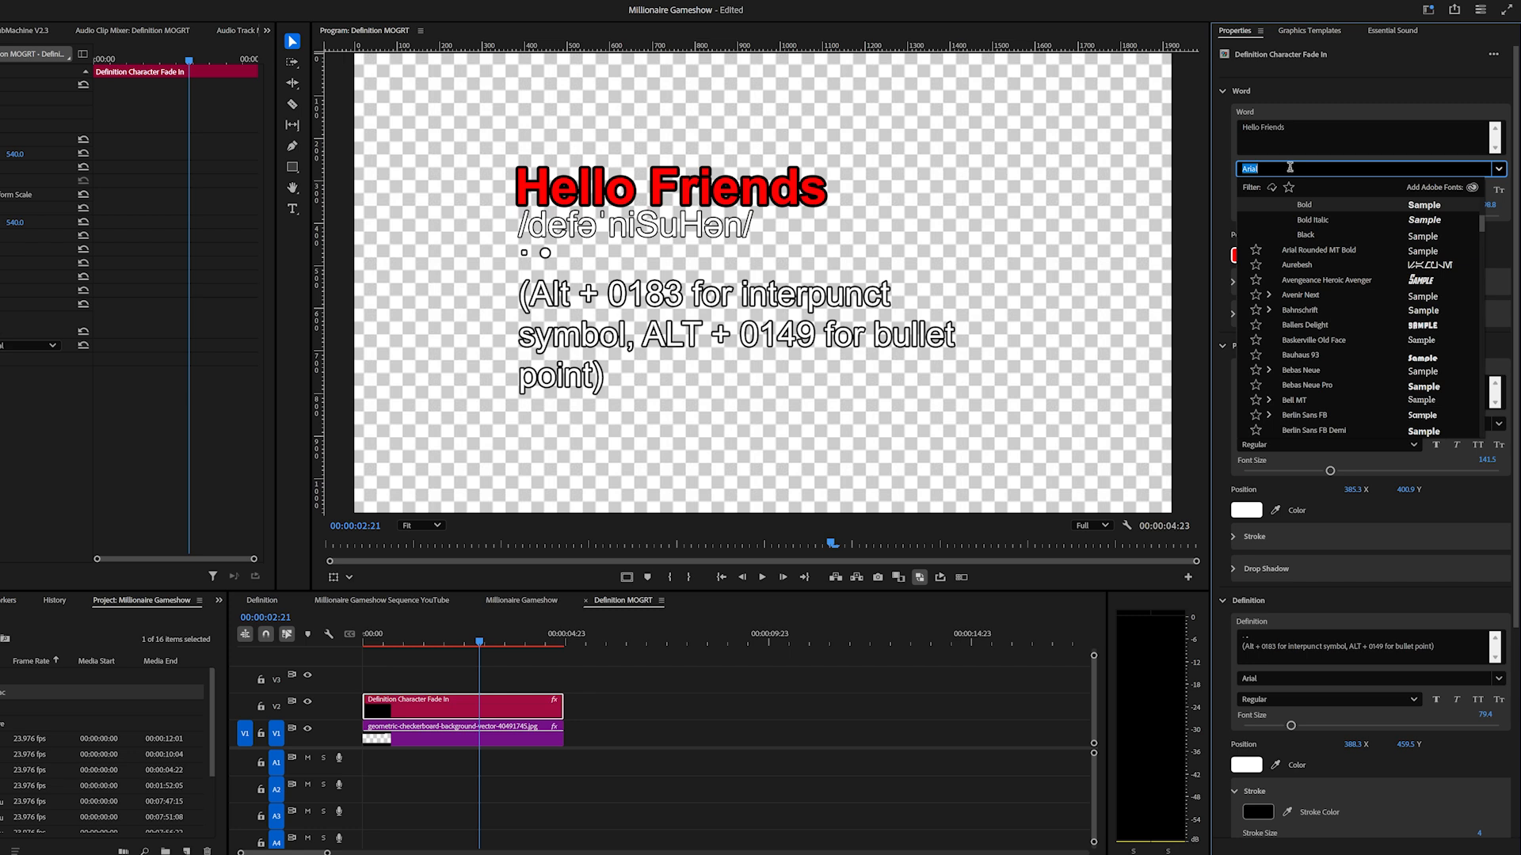
pyautogui.click(1301, 293)
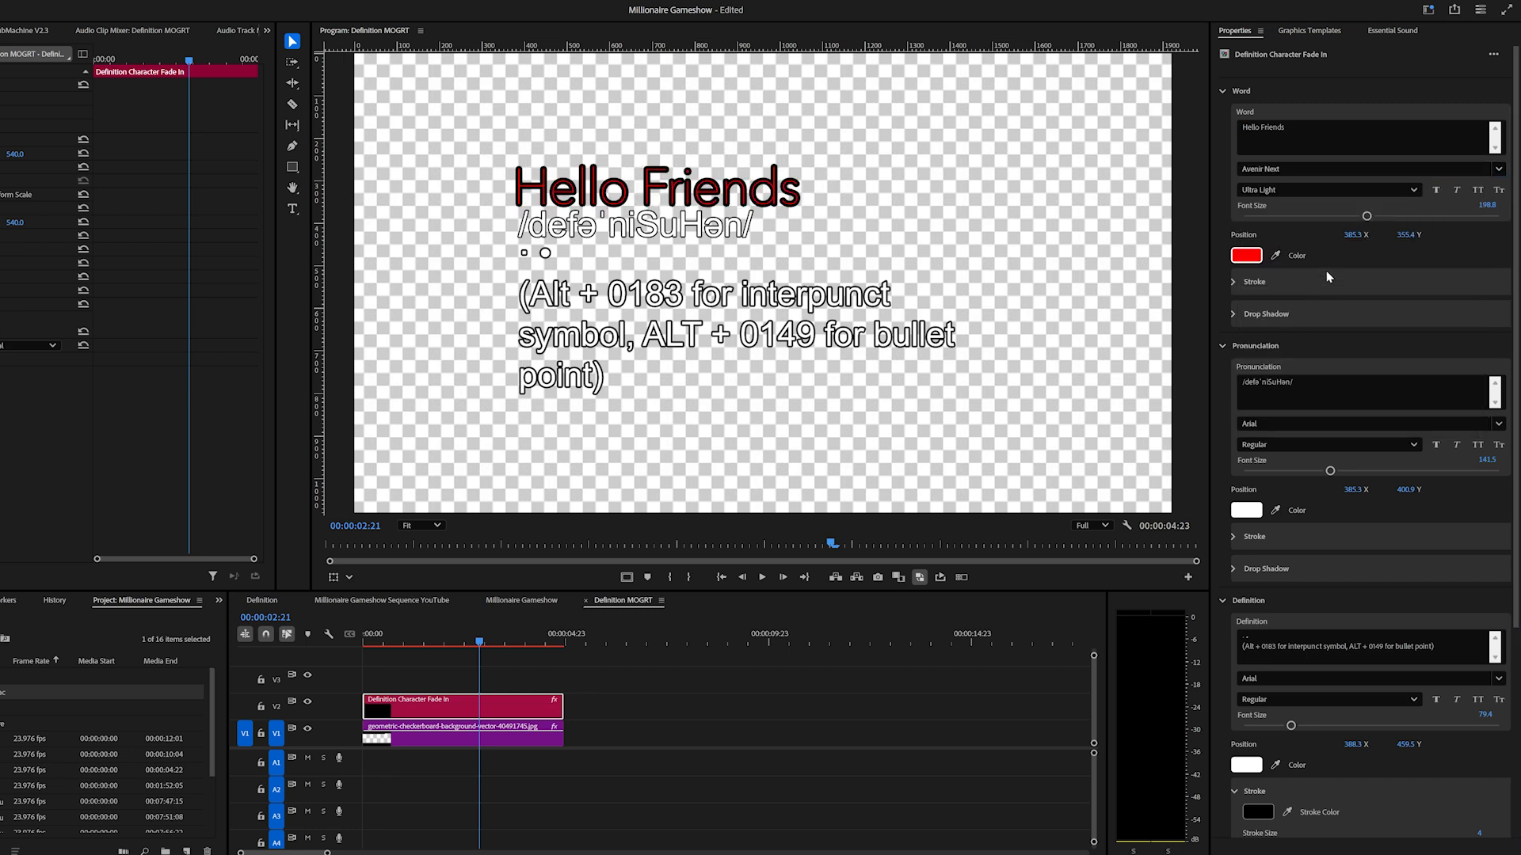
pyautogui.moveTo(1366, 216)
pyautogui.mouseDown()
pyautogui.moveTo(1337, 217)
pyautogui.moveTo(1465, 218)
pyautogui.moveTo(1382, 235)
pyautogui.mouseUp()
pyautogui.moveTo(436, 644); pyautogui.dragTo(469, 644)
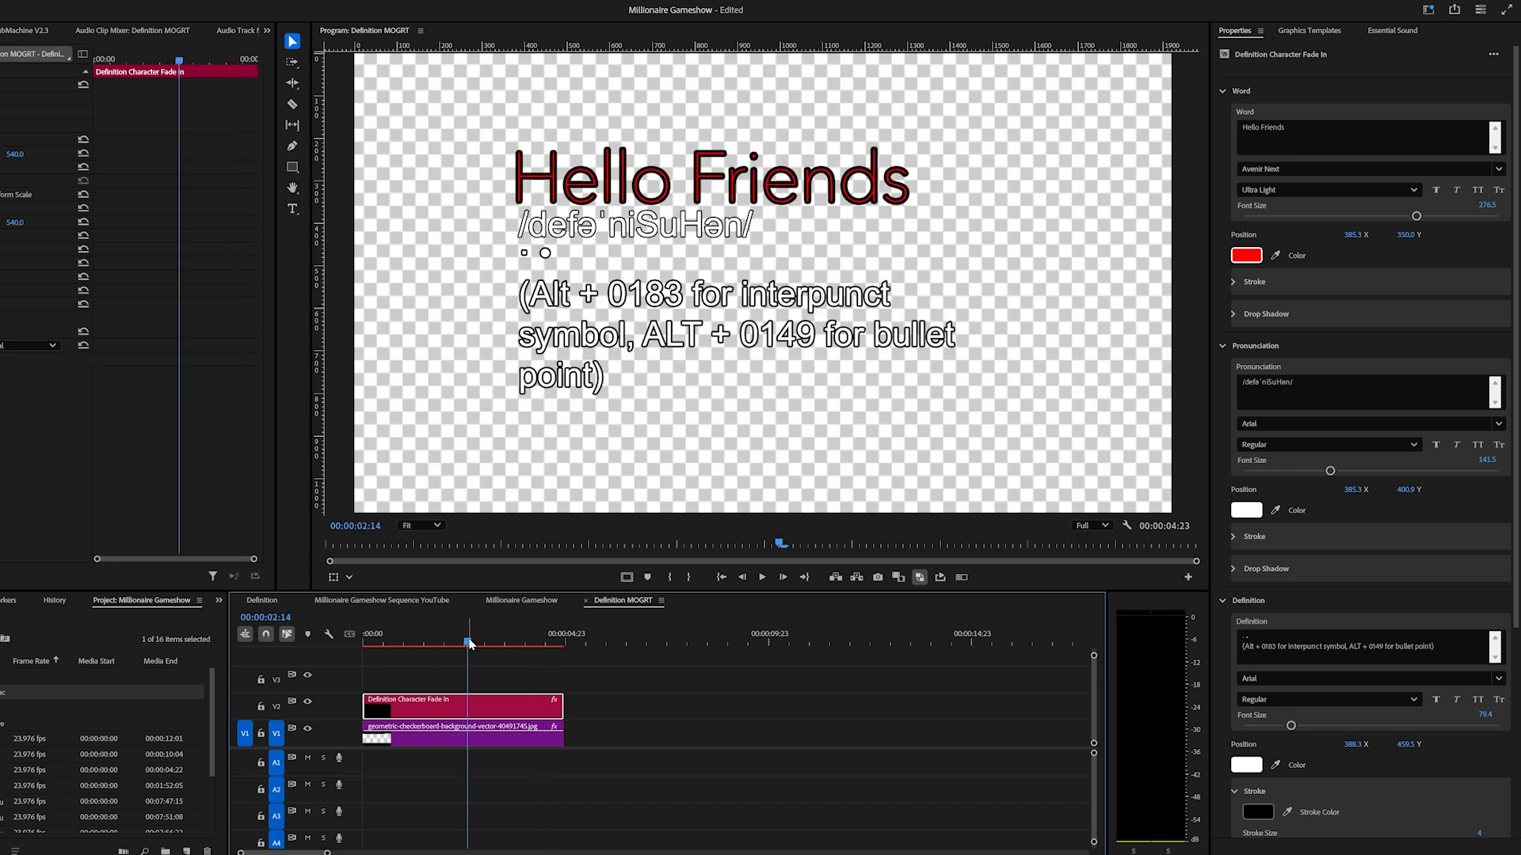